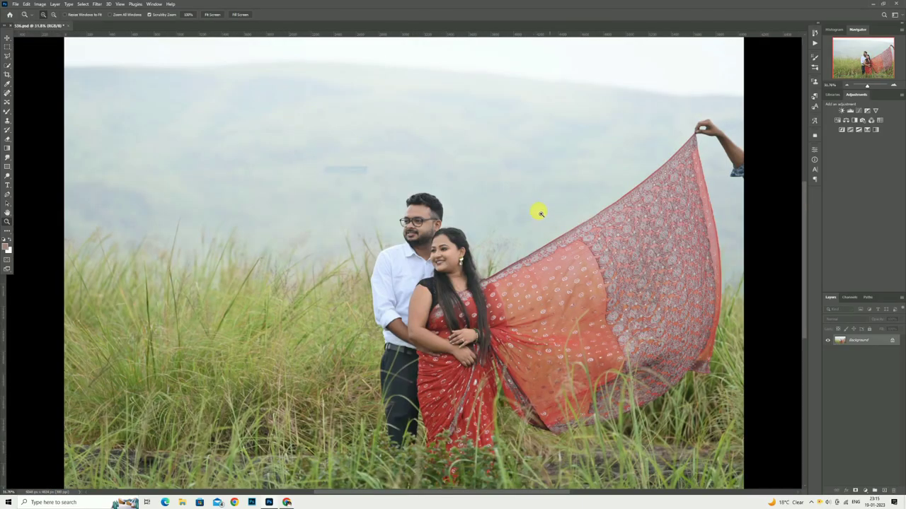
Step: Zoom in on the hand holding the saree tip at the top right
{"action": "mouse_move", "coordinate": [740, 133]}
{"action": "left_mouse_down"}
{"action": "mouse_move", "coordinate": [750, 150]}
{"action": "mouse_move", "coordinate": [333, 153]}
{"action": "left_mouse_up"}
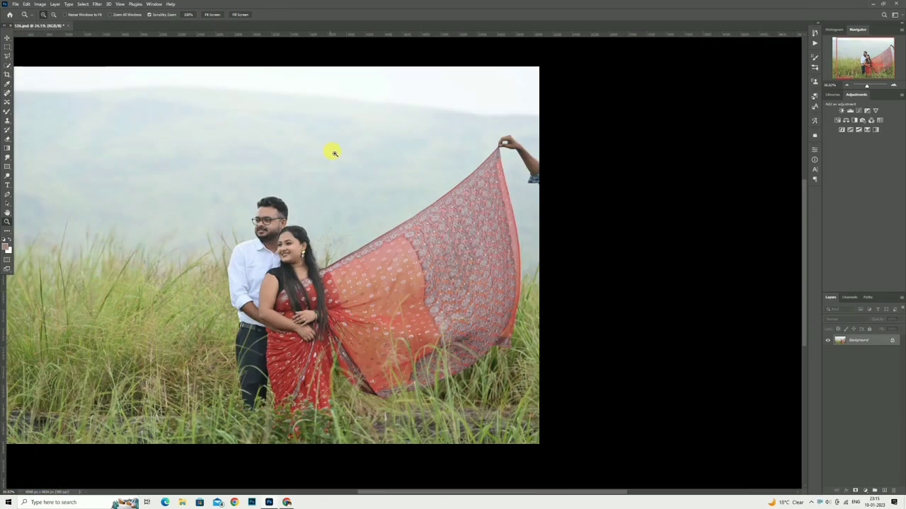
{"action": "left_click_drag", "start_coordinate": [556, 151], "coordinate": [572, 188]}
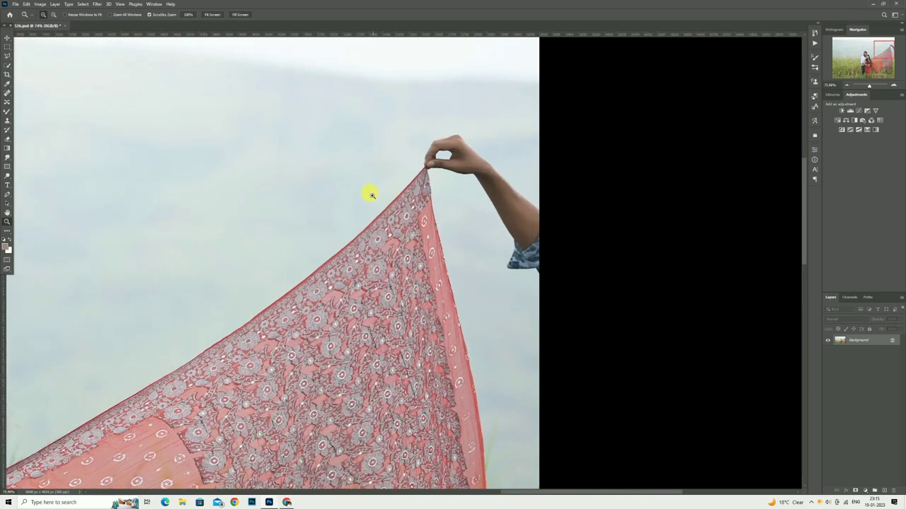
{"action": "left_click", "coordinate": [7, 56]}
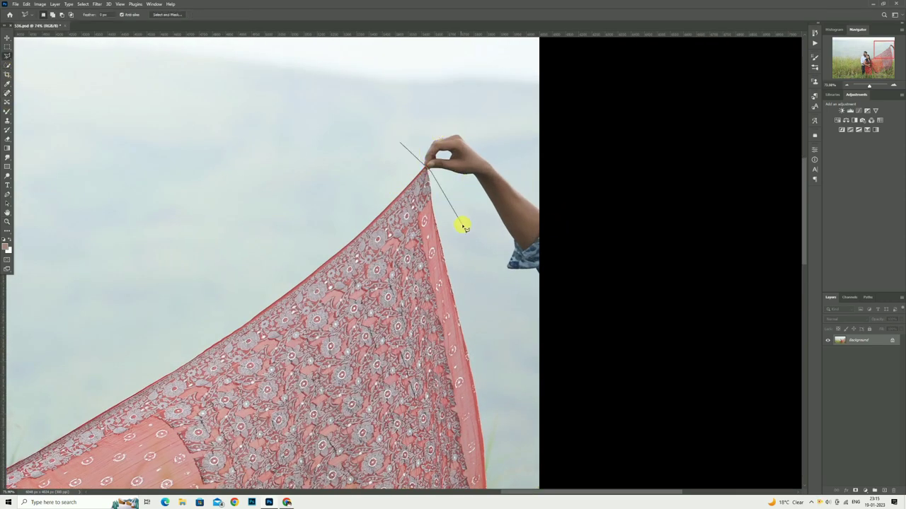
Step: Lasso the helper's arm and Content-Aware fill it with the surrounding sky
{"action": "mouse_move", "coordinate": [507, 278]}
{"action": "left_mouse_down"}
{"action": "mouse_move", "coordinate": [576, 285]}
{"action": "mouse_move", "coordinate": [519, 189]}
{"action": "left_mouse_up"}
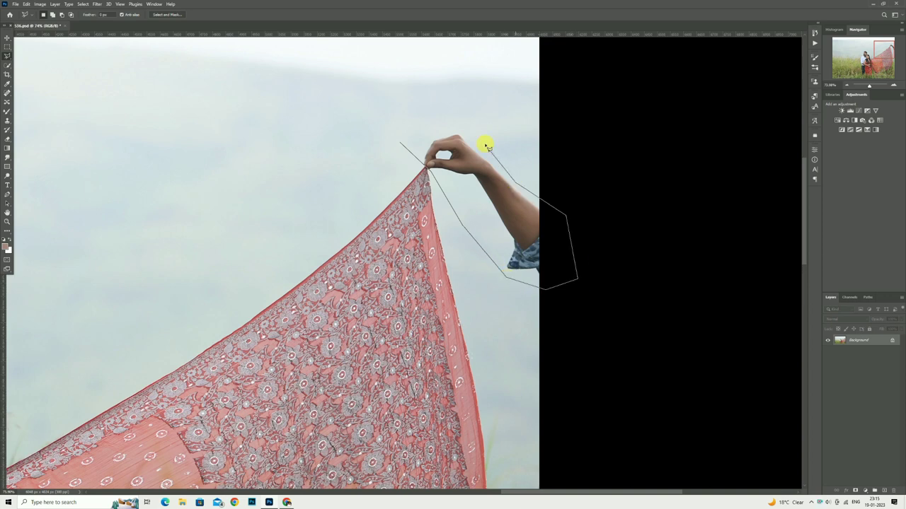
{"action": "left_click_drag", "start_coordinate": [432, 124], "coordinate": [420, 111]}
{"action": "right_click", "coordinate": [453, 117]}
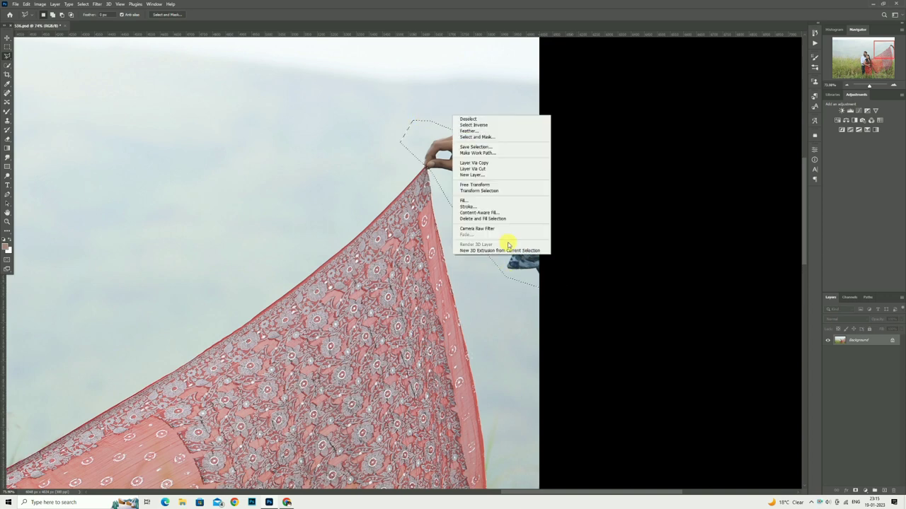
{"action": "left_click", "coordinate": [469, 203]}
{"action": "left_click", "coordinate": [496, 138]}
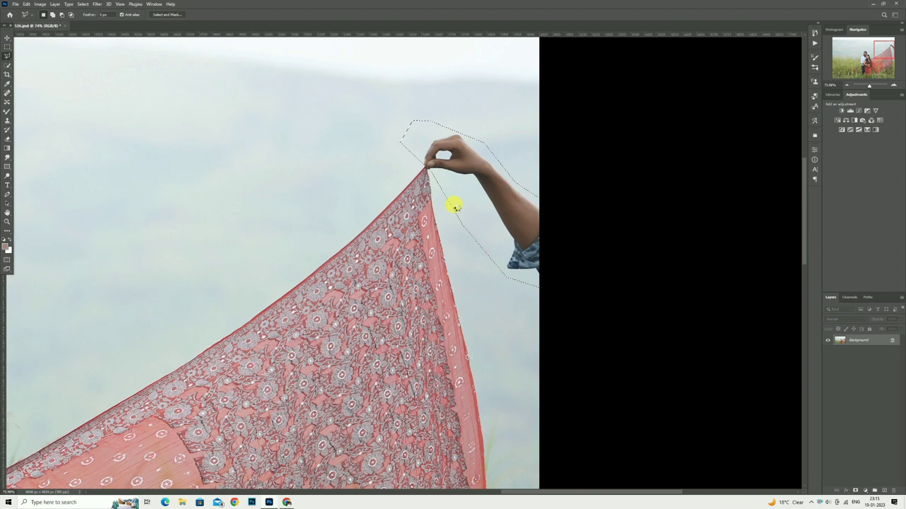
{"action": "right_click", "coordinate": [474, 187]}
{"action": "left_click", "coordinate": [485, 195]}
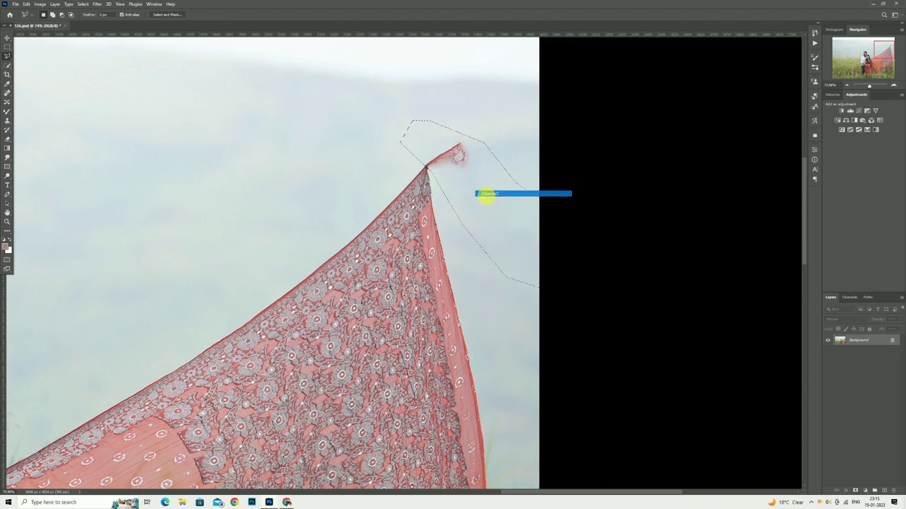
Step: Content-Aware fill the two leftover hand areas, deselecting after each fill
{"action": "right_click", "coordinate": [443, 130]}
{"action": "left_click", "coordinate": [455, 222]}
{"action": "left_click", "coordinate": [490, 139]}
{"action": "right_click", "coordinate": [464, 157]}
{"action": "left_click", "coordinate": [472, 164]}
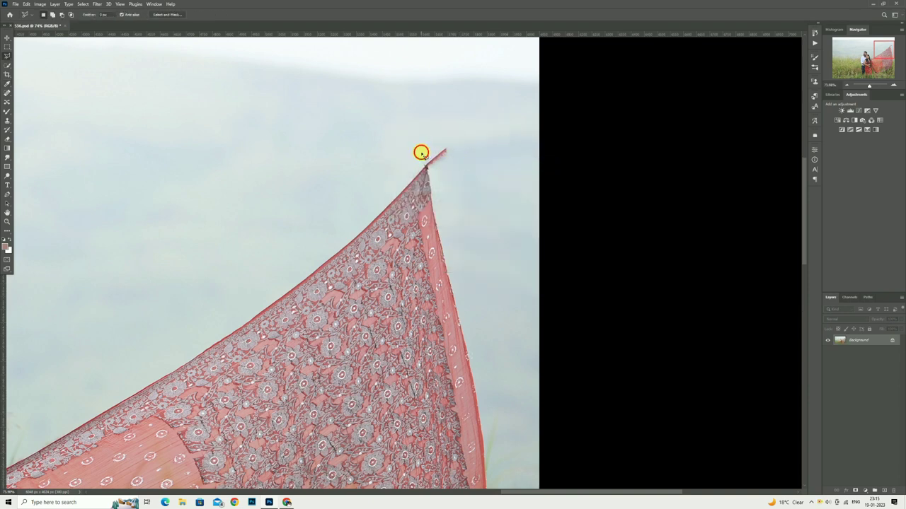
{"action": "right_click", "coordinate": [421, 136]}
{"action": "left_click", "coordinate": [438, 223]}
{"action": "left_click", "coordinate": [490, 140]}
{"action": "right_click", "coordinate": [438, 159]}
{"action": "left_click", "coordinate": [447, 164]}
Step: Fit the whole cleaned-up photo on screen
{"action": "left_click", "coordinate": [6, 93]}
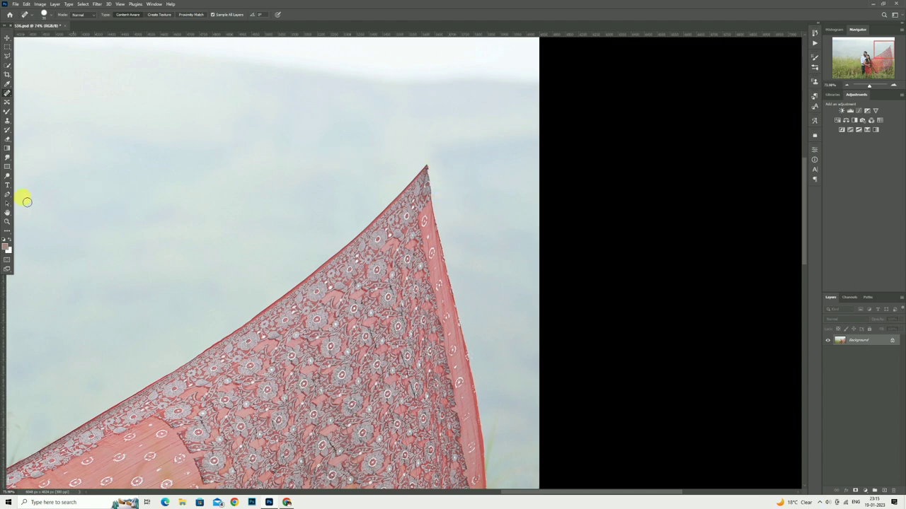
{"action": "left_click", "coordinate": [7, 220]}
{"action": "right_click", "coordinate": [276, 158]}
{"action": "left_click", "coordinate": [287, 161]}
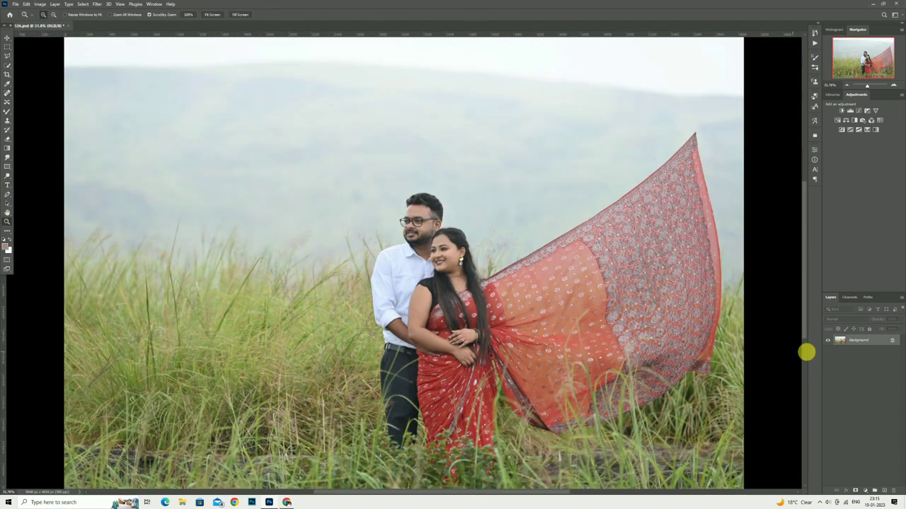
Step: Duplicate the photo onto Layer 1 and spot-heal the blemish on the woman's forehead
{"action": "key", "text": "ctrl+j"}
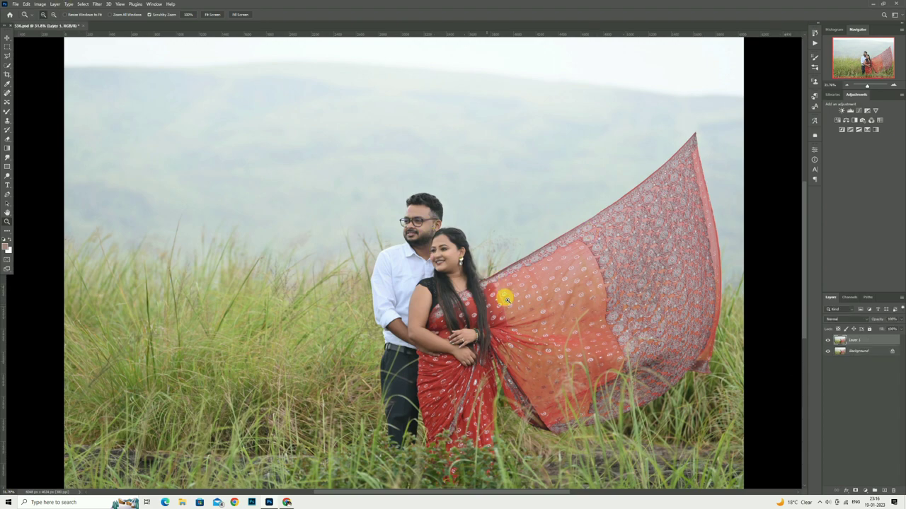
{"action": "left_click_drag", "start_coordinate": [506, 300], "coordinate": [499, 283]}
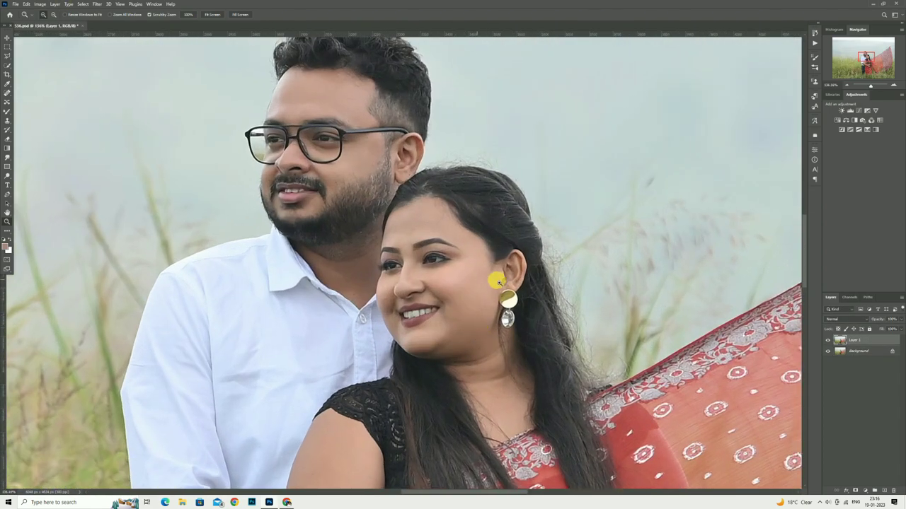
{"action": "left_click", "coordinate": [6, 92]}
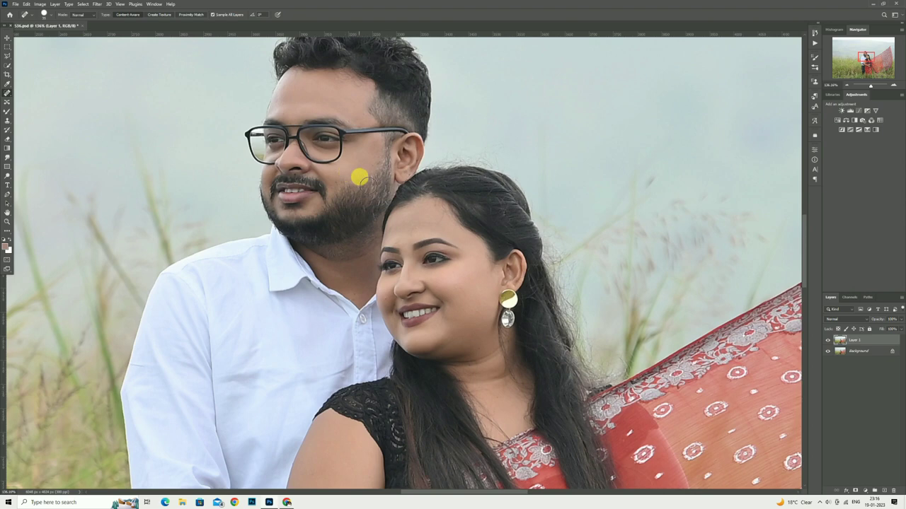
{"action": "scroll", "coordinate": [359, 177], "scroll_direction": "down", "scroll_amount": 1}
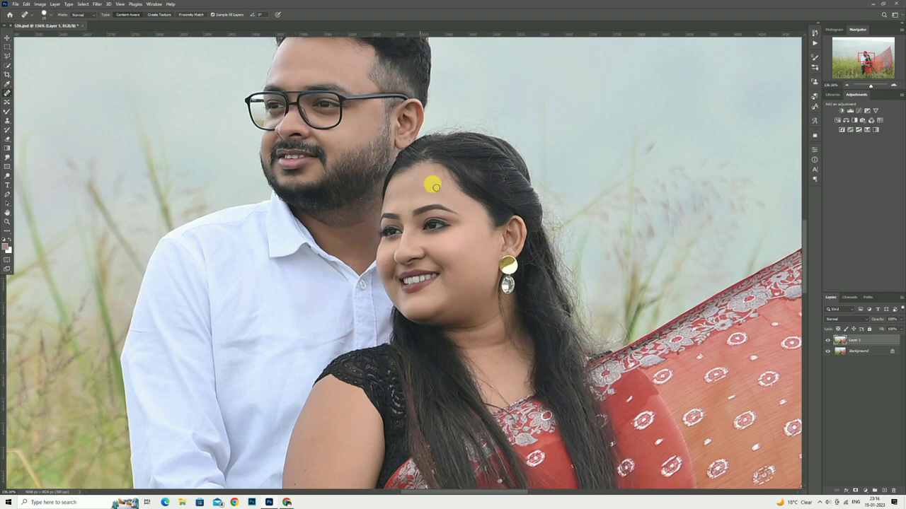
{"action": "left_click_drag", "start_coordinate": [420, 184], "coordinate": [447, 183]}
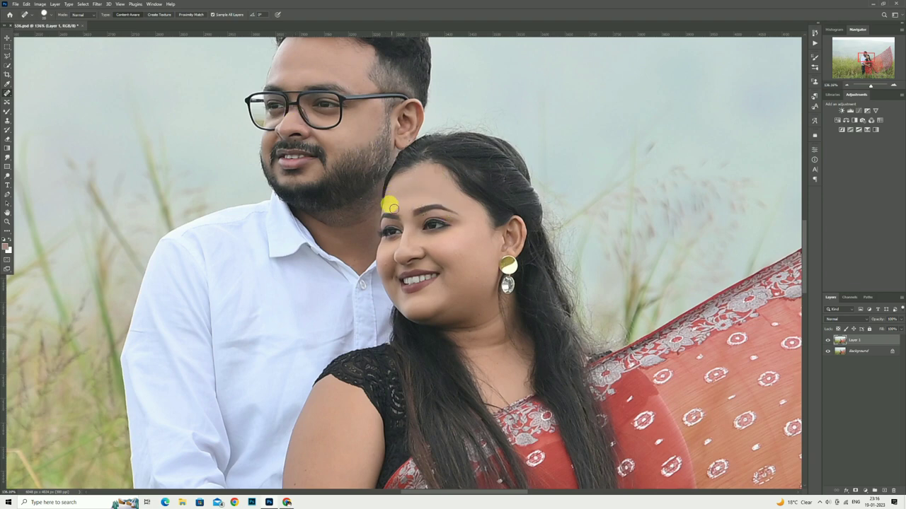
Step: Fit the retouched photo back on screen and switch to the web browser
{"action": "scroll", "coordinate": [467, 221], "scroll_direction": "down", "scroll_amount": 2}
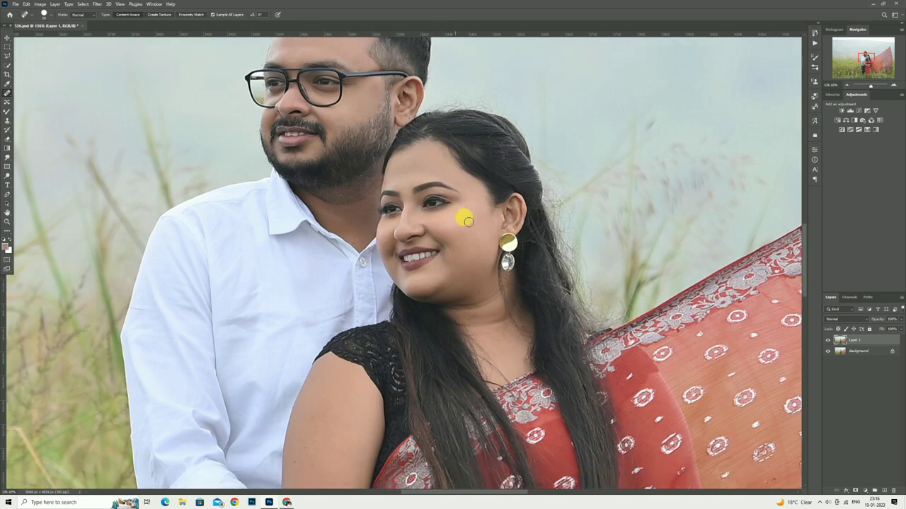
{"action": "scroll", "coordinate": [467, 221], "scroll_direction": "down", "scroll_amount": 1}
{"action": "scroll", "coordinate": [459, 221], "scroll_direction": "down", "scroll_amount": 1}
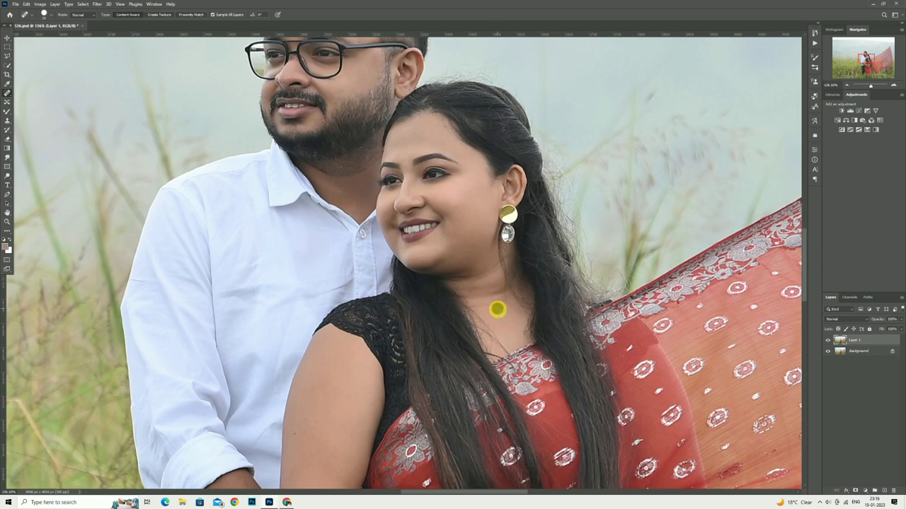
{"action": "scroll", "coordinate": [476, 241], "scroll_direction": "up", "scroll_amount": 1}
{"action": "scroll", "coordinate": [481, 246], "scroll_direction": "up", "scroll_amount": 2}
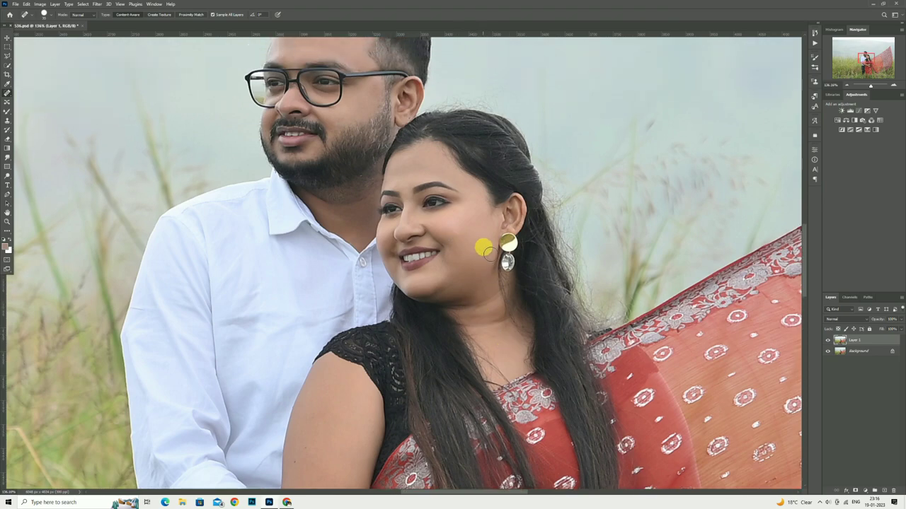
{"action": "left_click", "coordinate": [7, 220]}
{"action": "right_click", "coordinate": [306, 161]}
{"action": "left_click", "coordinate": [325, 171]}
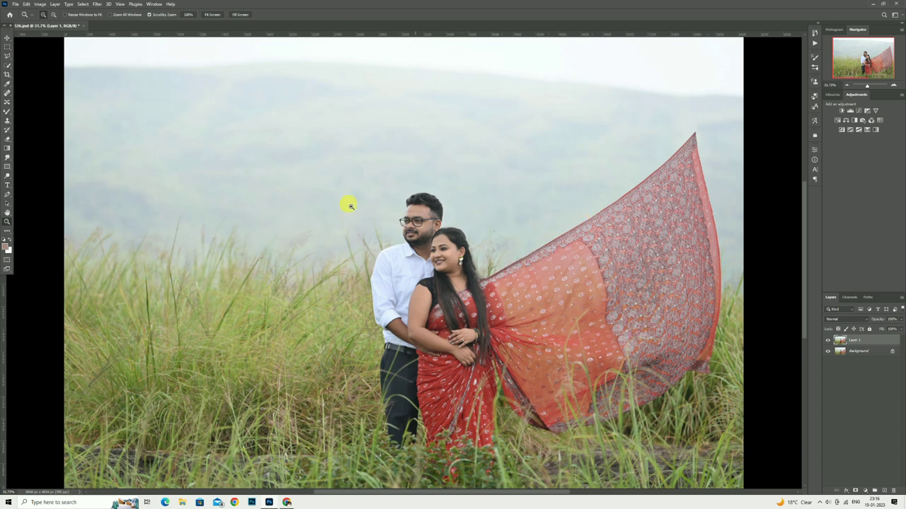
{"action": "left_click", "coordinate": [287, 503]}
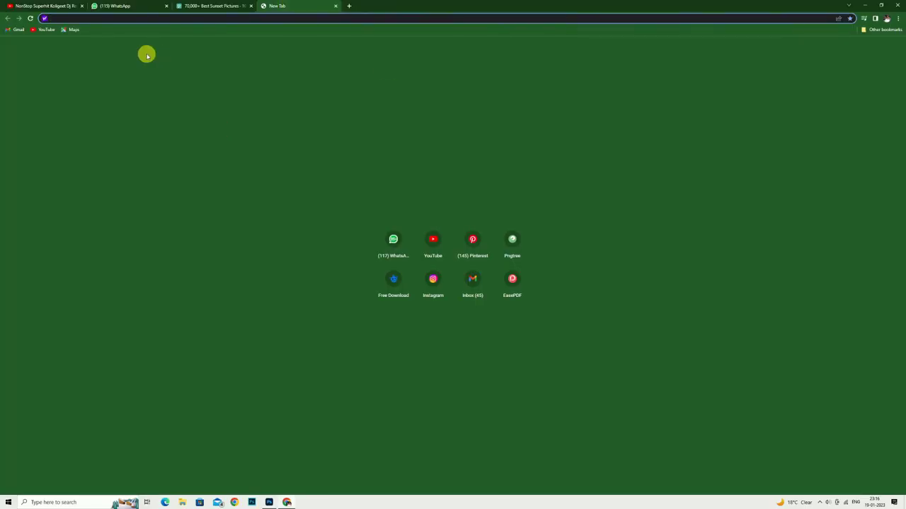
Step: Reach Pexels through a 'pixel' web search and search it for 'sky background'
{"action": "type", "text": "pixe"}
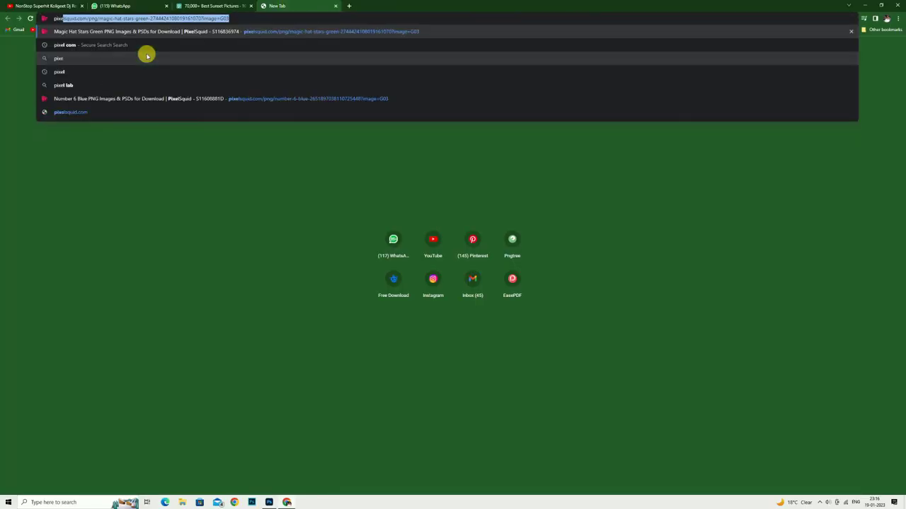
{"action": "type", "text": "l"}
{"action": "left_click", "coordinate": [89, 55]}
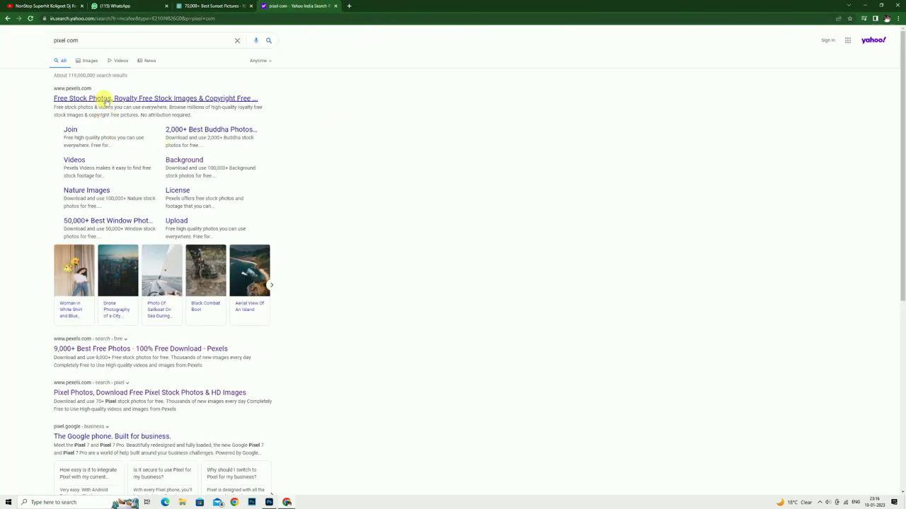
{"action": "left_click", "coordinate": [101, 96]}
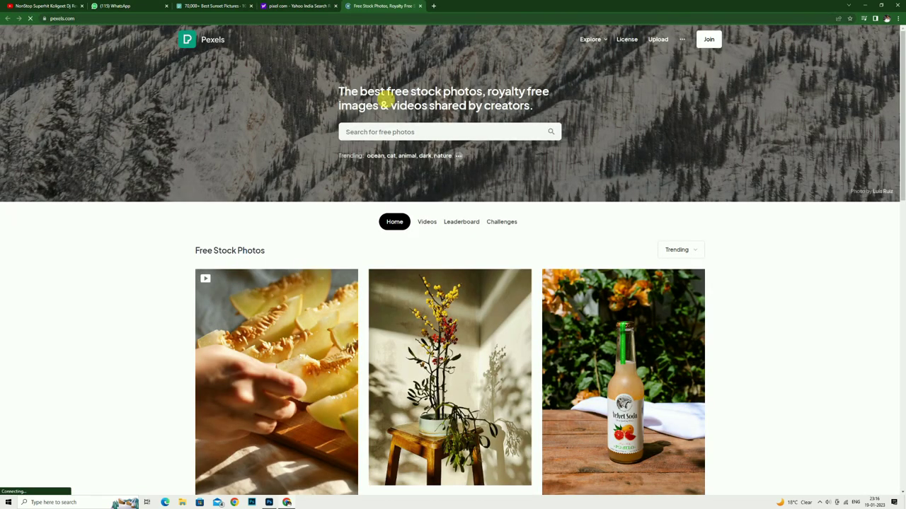
{"action": "scroll", "coordinate": [359, 111], "scroll_direction": "down", "scroll_amount": 2}
{"action": "scroll", "coordinate": [318, 96], "scroll_direction": "up", "scroll_amount": 2}
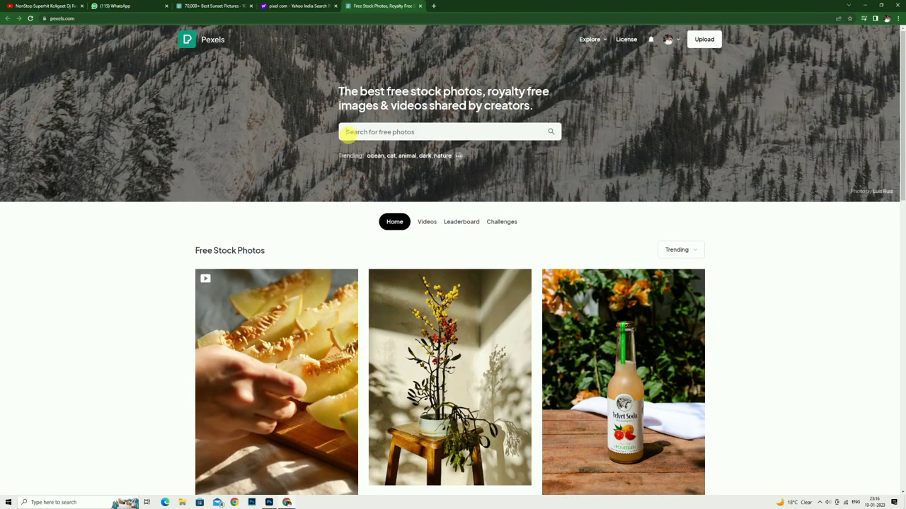
{"action": "left_click", "coordinate": [349, 133]}
{"action": "type", "text": "sky"}
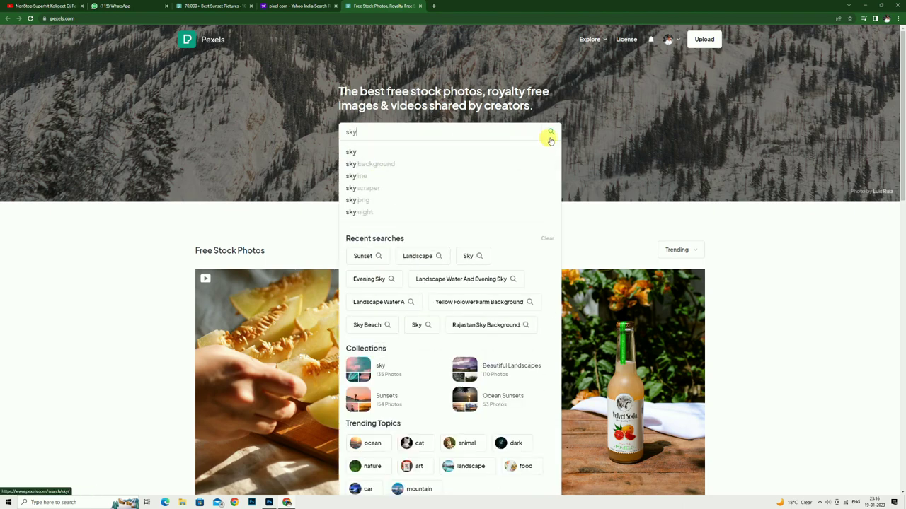
{"action": "left_click", "coordinate": [382, 165]}
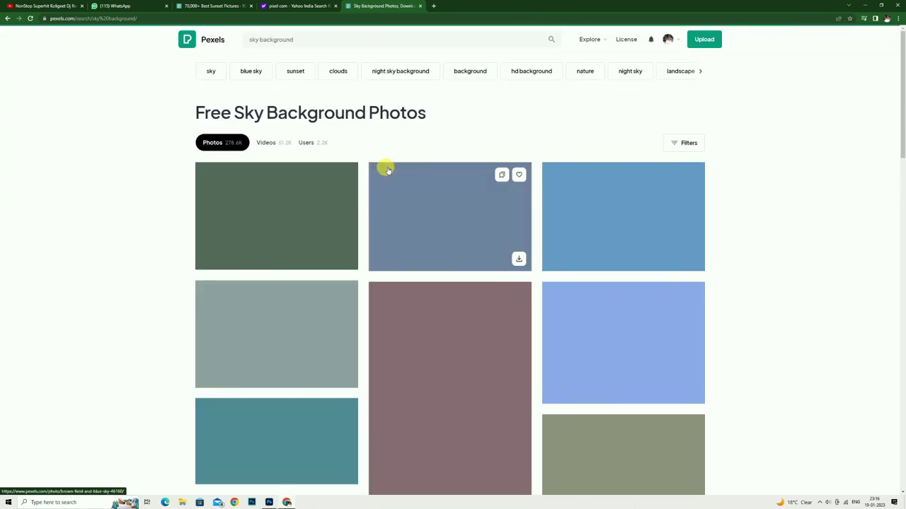
Step: Save the pink-and-blue boardwalk sky photo to Downloads as pexels-photo-1738675
{"action": "scroll", "coordinate": [387, 170], "scroll_direction": "down", "scroll_amount": 3}
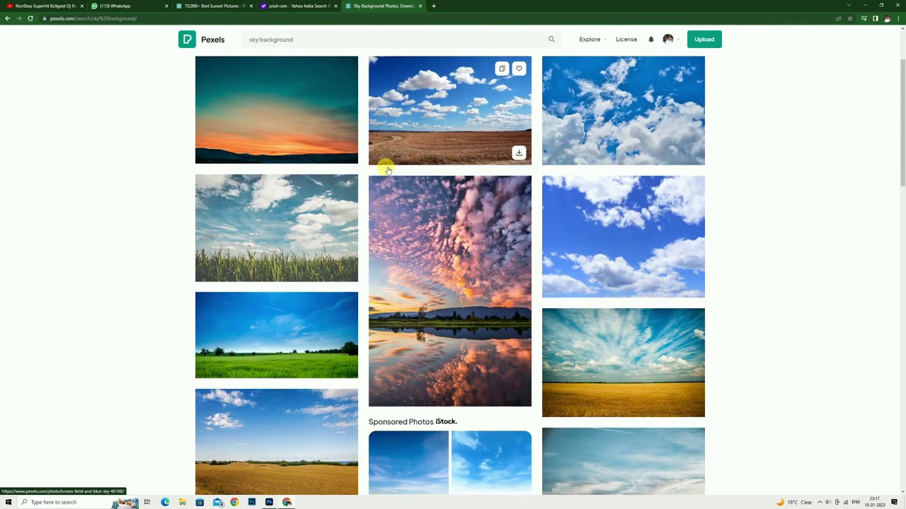
{"action": "scroll", "coordinate": [387, 170], "scroll_direction": "down", "scroll_amount": 2}
{"action": "scroll", "coordinate": [386, 168], "scroll_direction": "down", "scroll_amount": 3}
{"action": "scroll", "coordinate": [385, 167], "scroll_direction": "down", "scroll_amount": 1}
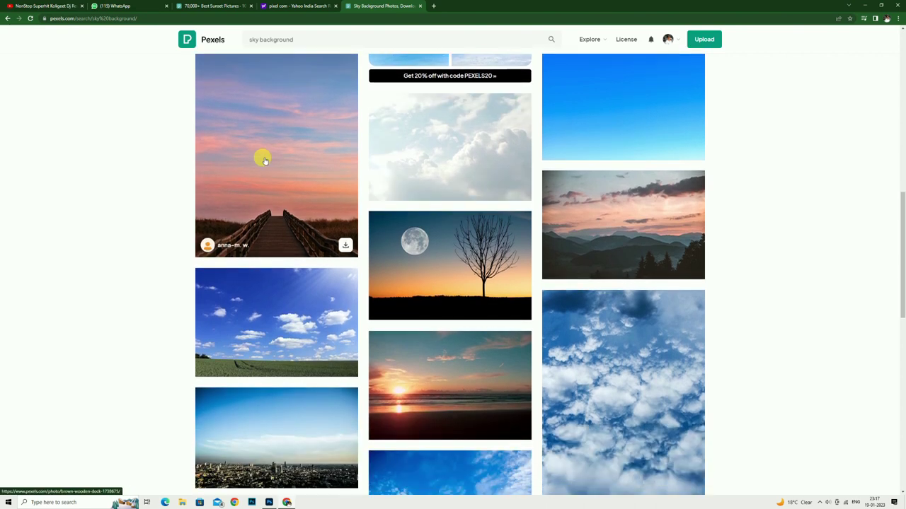
{"action": "scroll", "coordinate": [277, 138], "scroll_direction": "down", "scroll_amount": 1}
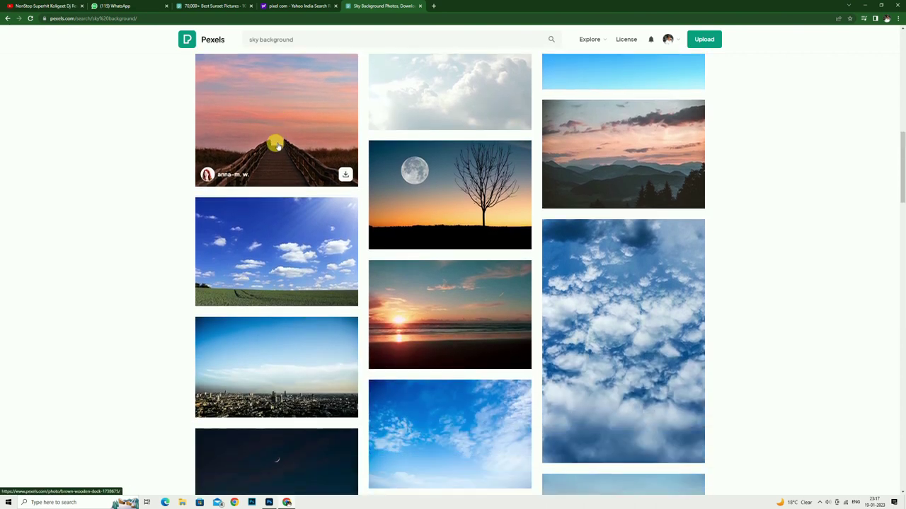
{"action": "scroll", "coordinate": [276, 144], "scroll_direction": "up", "scroll_amount": 2}
{"action": "left_click", "coordinate": [257, 158]}
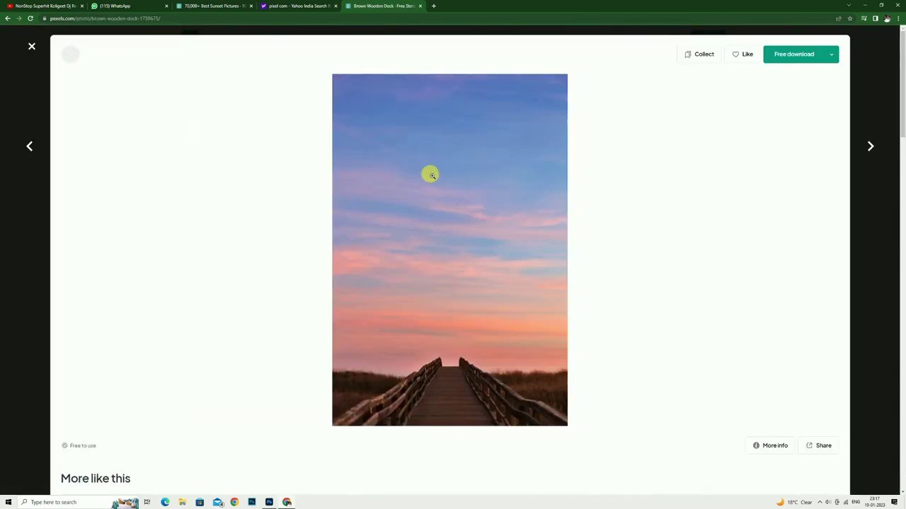
{"action": "right_click", "coordinate": [382, 183]}
{"action": "left_click", "coordinate": [407, 200]}
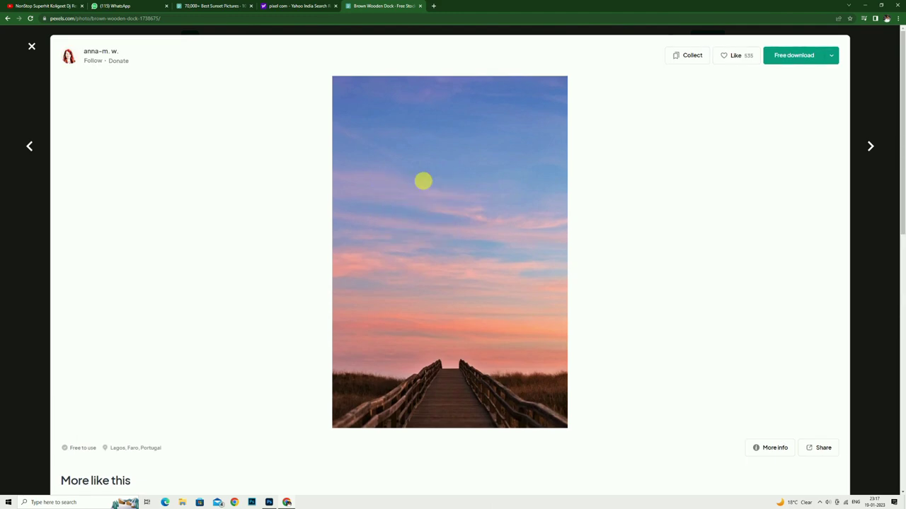
{"action": "left_click", "coordinate": [623, 390]}
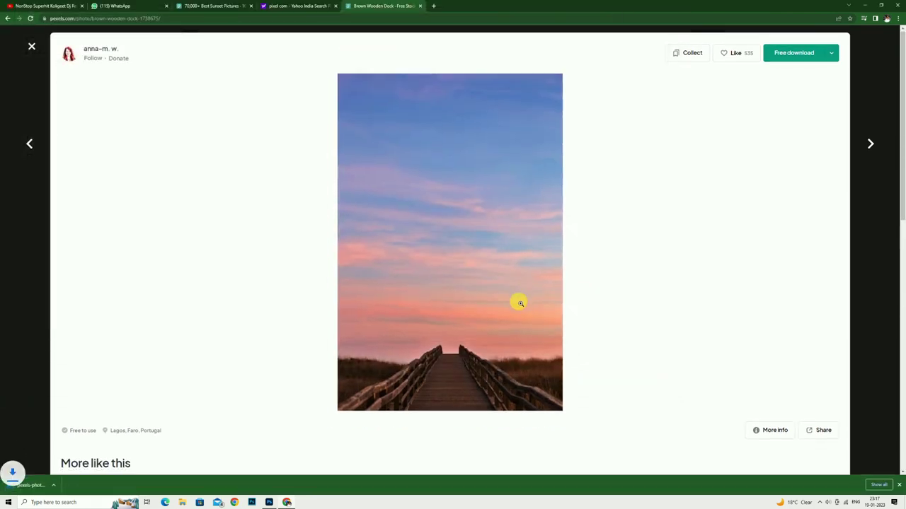
Step: Browse more sky results and open a shore sunset photo in full view
{"action": "scroll", "coordinate": [517, 303], "scroll_direction": "down", "scroll_amount": 3}
{"action": "scroll", "coordinate": [517, 304], "scroll_direction": "down", "scroll_amount": 2}
{"action": "scroll", "coordinate": [520, 303], "scroll_direction": "down", "scroll_amount": 1}
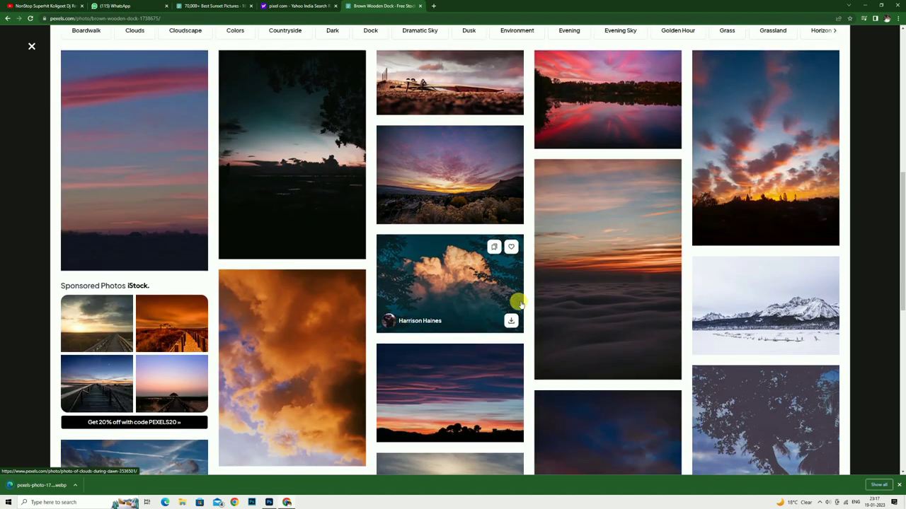
{"action": "scroll", "coordinate": [519, 301], "scroll_direction": "down", "scroll_amount": 1}
{"action": "scroll", "coordinate": [517, 299], "scroll_direction": "down", "scroll_amount": 1}
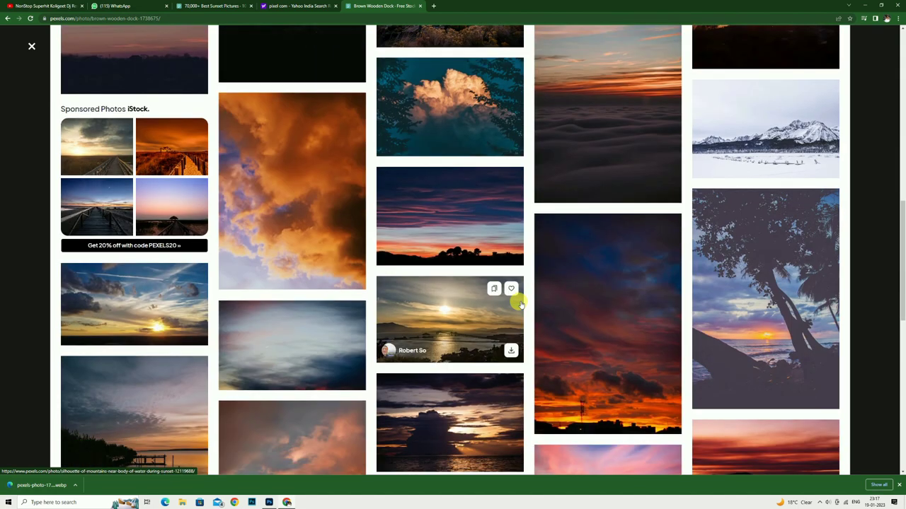
{"action": "scroll", "coordinate": [517, 300], "scroll_direction": "down", "scroll_amount": 1}
{"action": "scroll", "coordinate": [402, 276], "scroll_direction": "up", "scroll_amount": 1}
{"action": "scroll", "coordinate": [401, 273], "scroll_direction": "up", "scroll_amount": 3}
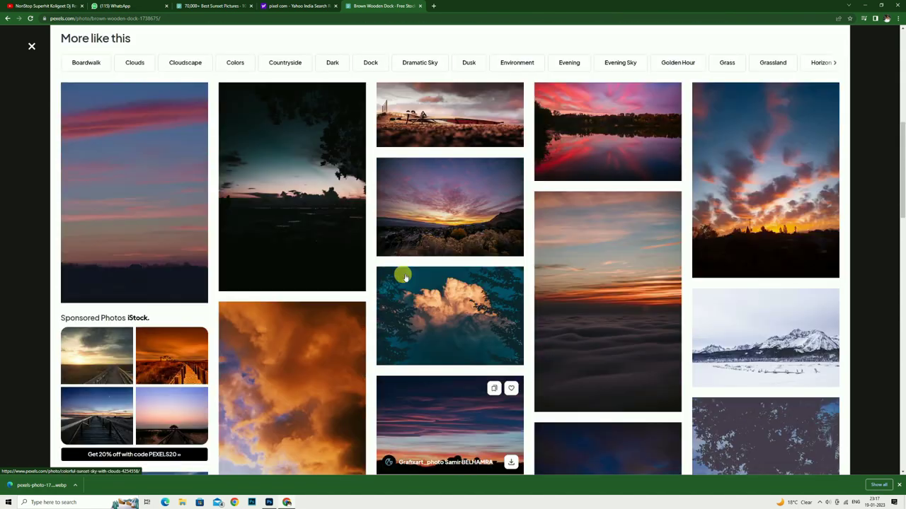
{"action": "scroll", "coordinate": [400, 273], "scroll_direction": "up", "scroll_amount": 3}
{"action": "left_click", "coordinate": [7, 18]}
{"action": "mouse_move", "coordinate": [449, 216]}
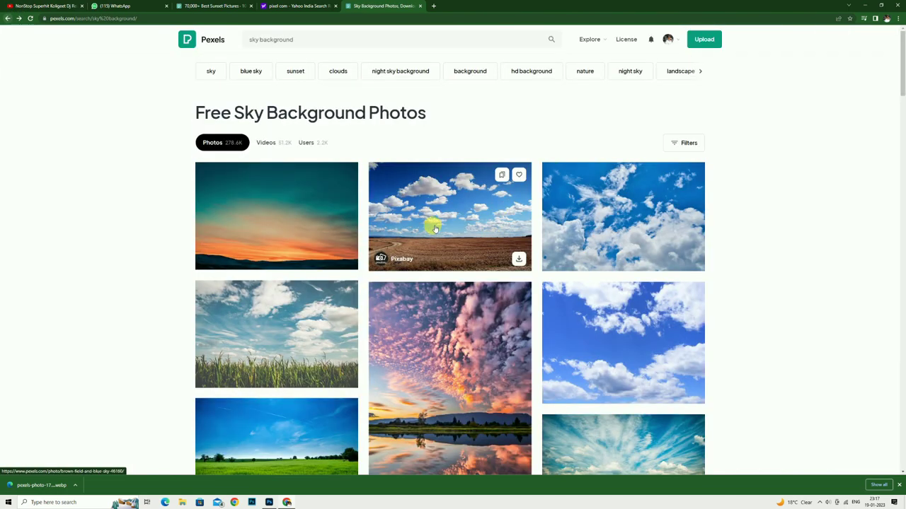
{"action": "scroll", "coordinate": [504, 301], "scroll_direction": "down", "scroll_amount": 1}
{"action": "scroll", "coordinate": [502, 297], "scroll_direction": "down", "scroll_amount": 1}
{"action": "scroll", "coordinate": [503, 297], "scroll_direction": "down", "scroll_amount": 1}
{"action": "scroll", "coordinate": [504, 298], "scroll_direction": "down", "scroll_amount": 2}
{"action": "scroll", "coordinate": [503, 298], "scroll_direction": "down", "scroll_amount": 2}
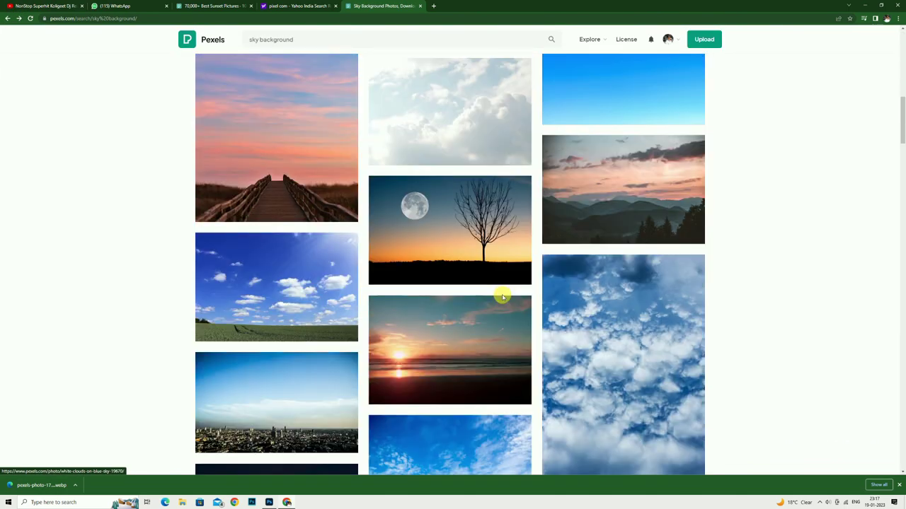
{"action": "scroll", "coordinate": [504, 298], "scroll_direction": "up", "scroll_amount": 2}
{"action": "scroll", "coordinate": [504, 298], "scroll_direction": "up", "scroll_amount": 3}
{"action": "scroll", "coordinate": [504, 298], "scroll_direction": "up", "scroll_amount": 2}
{"action": "scroll", "coordinate": [504, 298], "scroll_direction": "up", "scroll_amount": 1}
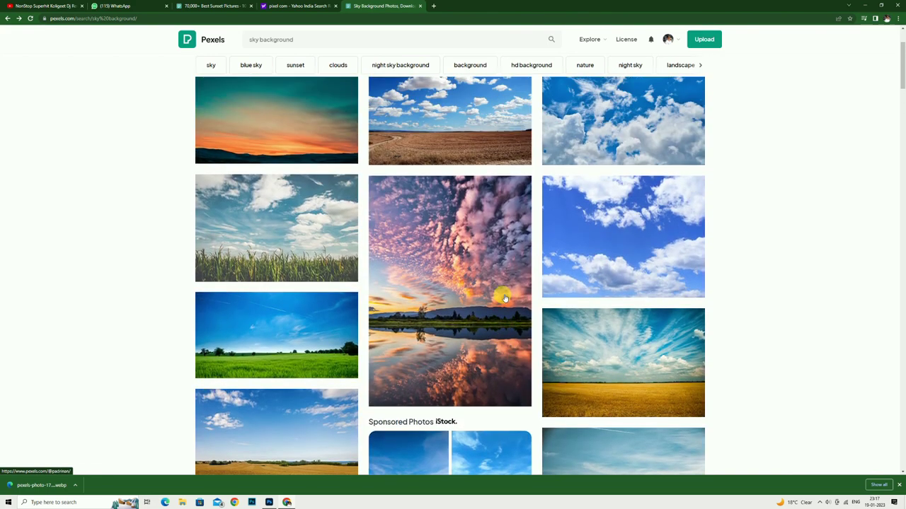
{"action": "scroll", "coordinate": [504, 298], "scroll_direction": "up", "scroll_amount": 1}
{"action": "scroll", "coordinate": [504, 298], "scroll_direction": "down", "scroll_amount": 2}
{"action": "scroll", "coordinate": [504, 298], "scroll_direction": "down", "scroll_amount": 3}
{"action": "scroll", "coordinate": [502, 292], "scroll_direction": "down", "scroll_amount": 3}
{"action": "scroll", "coordinate": [501, 295], "scroll_direction": "down", "scroll_amount": 3}
{"action": "left_click", "coordinate": [457, 197]}
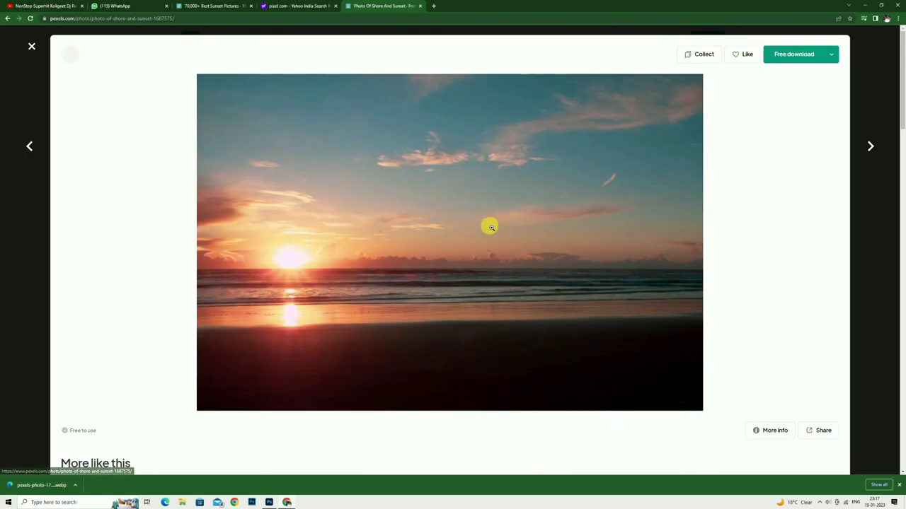
Step: Start saving the shore sunset photo, cancel it, and return to Photoshop
{"action": "scroll", "coordinate": [376, 184], "scroll_direction": "down", "scroll_amount": 5}
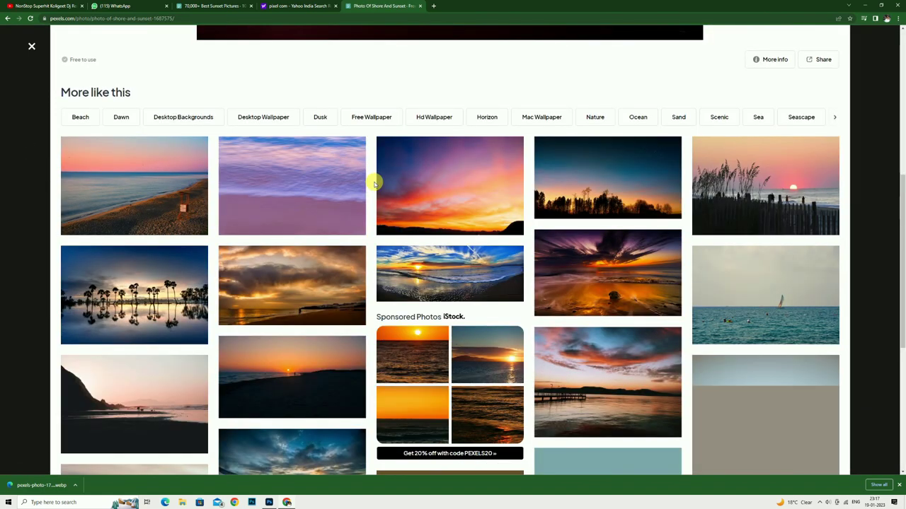
{"action": "scroll", "coordinate": [376, 184], "scroll_direction": "up", "scroll_amount": 2}
{"action": "scroll", "coordinate": [372, 182], "scroll_direction": "up", "scroll_amount": 3}
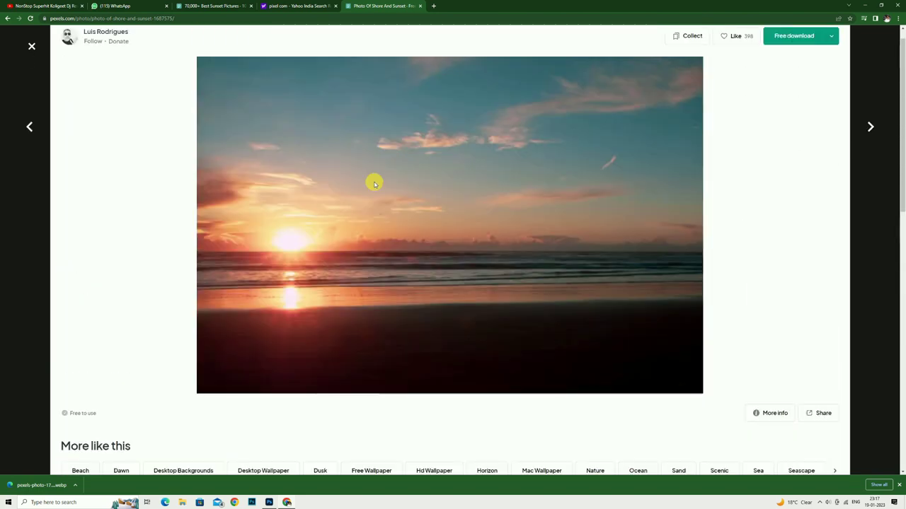
{"action": "right_click", "coordinate": [374, 173]}
{"action": "left_click", "coordinate": [395, 186]}
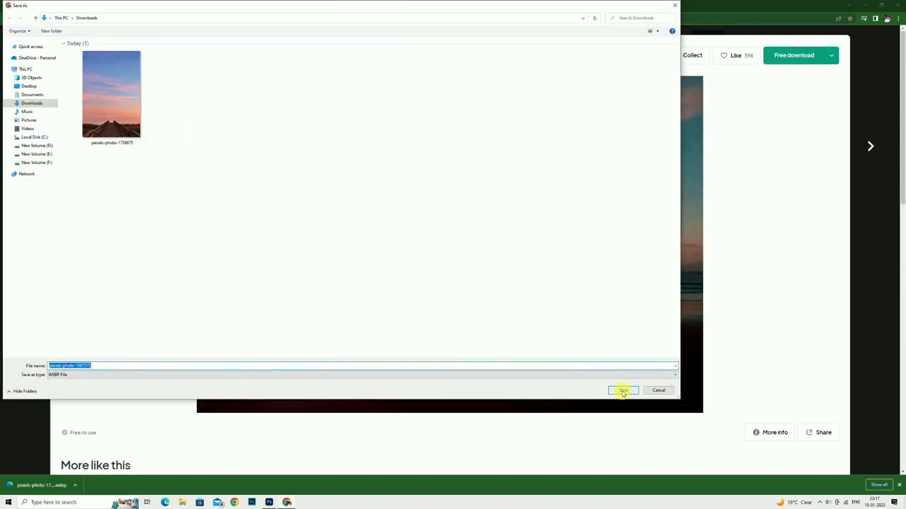
{"action": "left_click", "coordinate": [657, 392]}
{"action": "left_click", "coordinate": [286, 503]}
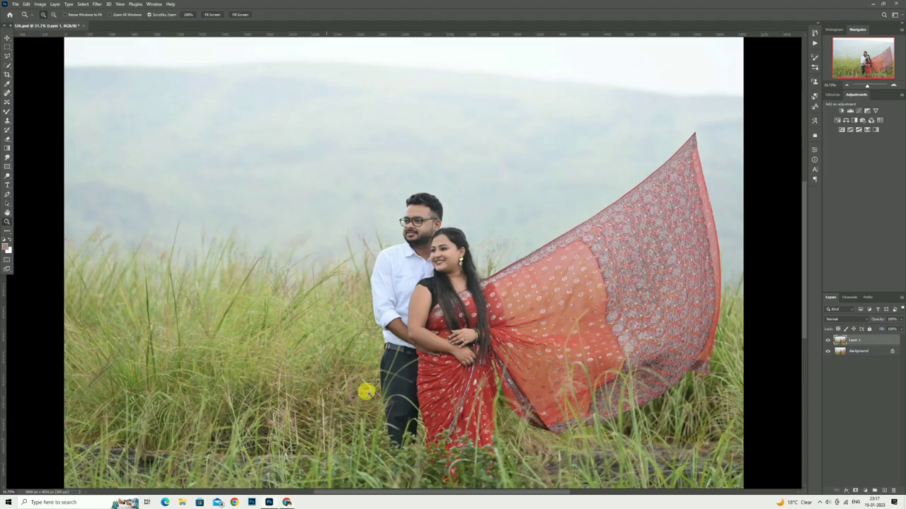
Step: Open the pink-and-blue sky image from the couple\png folder on drive D
{"action": "left_click", "coordinate": [22, 5]}
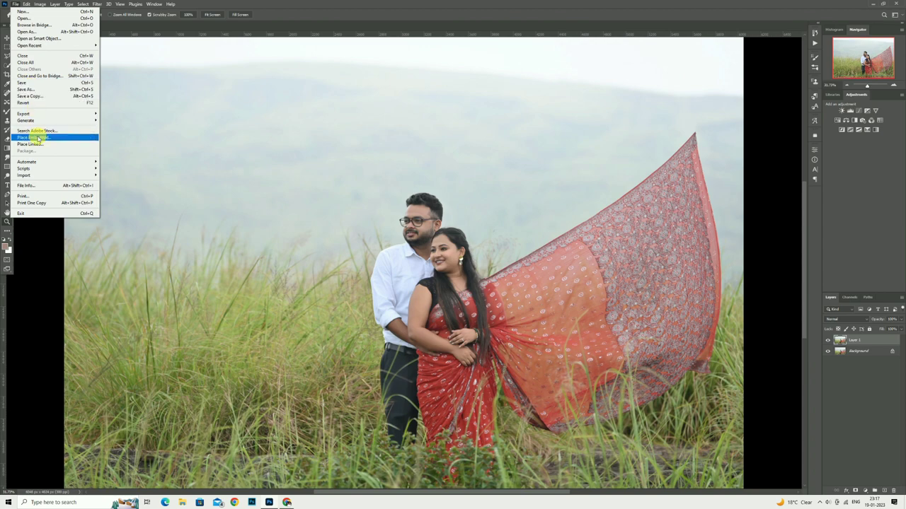
{"action": "left_click", "coordinate": [27, 18]}
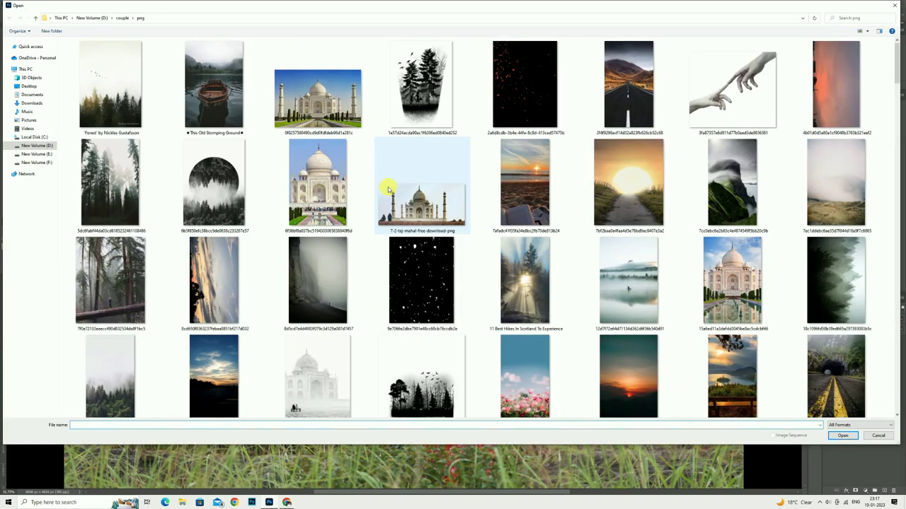
{"action": "scroll", "coordinate": [388, 188], "scroll_direction": "down", "scroll_amount": 3}
{"action": "scroll", "coordinate": [388, 189], "scroll_direction": "down", "scroll_amount": 2}
{"action": "scroll", "coordinate": [388, 189], "scroll_direction": "down", "scroll_amount": 2}
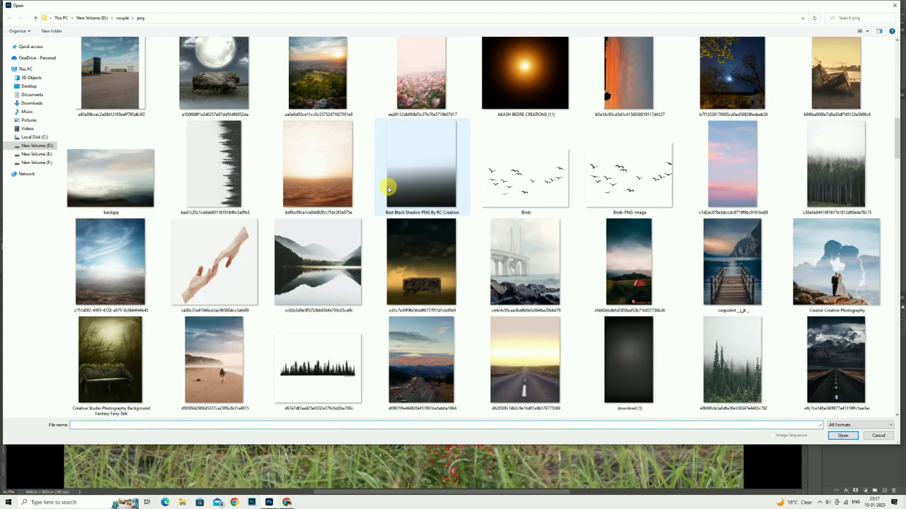
{"action": "left_click", "coordinate": [723, 175]}
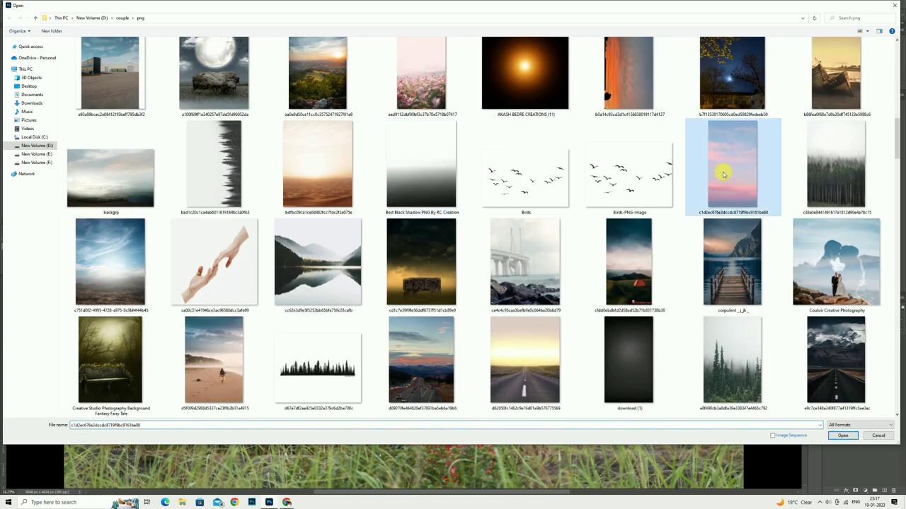
{"action": "scroll", "coordinate": [723, 198], "scroll_direction": "up", "scroll_amount": 3}
{"action": "scroll", "coordinate": [723, 206], "scroll_direction": "up", "scroll_amount": 3}
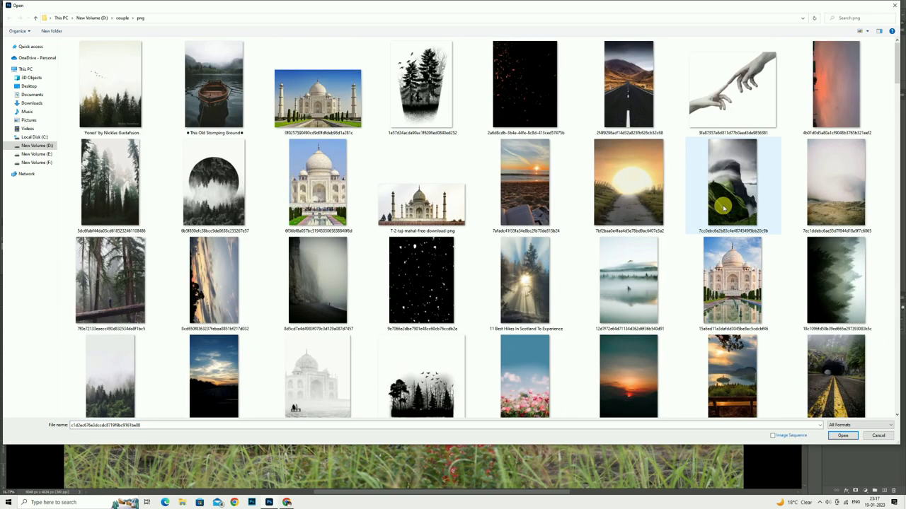
{"action": "scroll", "coordinate": [723, 206], "scroll_direction": "down", "scroll_amount": 1}
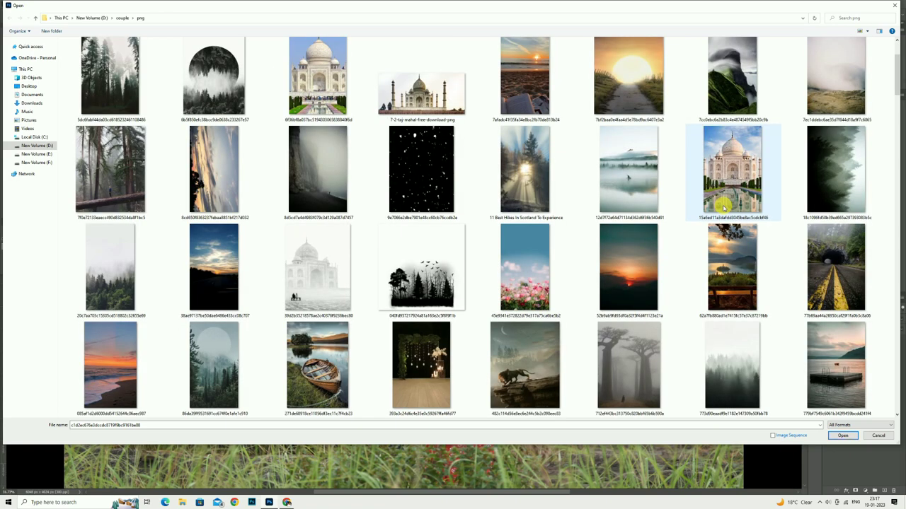
{"action": "scroll", "coordinate": [723, 205], "scroll_direction": "down", "scroll_amount": 5}
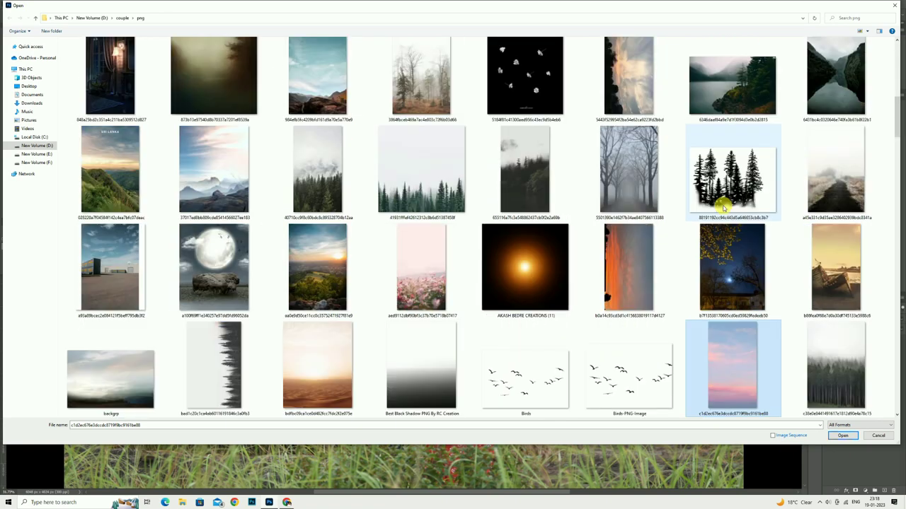
{"action": "scroll", "coordinate": [723, 206], "scroll_direction": "down", "scroll_amount": 2}
{"action": "left_click", "coordinate": [841, 435]}
Step: Fit the sky image on screen and drag it into the couple photo as Layer 2
{"action": "right_click", "coordinate": [419, 148]}
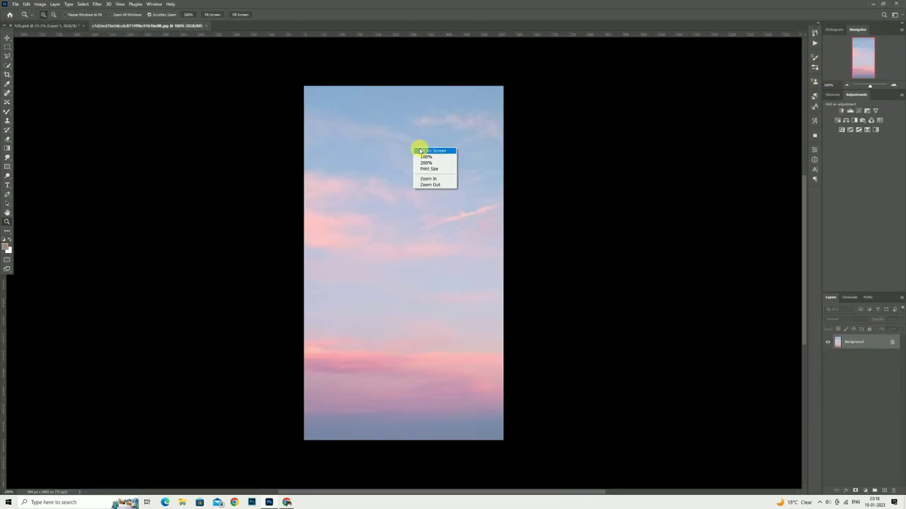
{"action": "left_click", "coordinate": [424, 152]}
{"action": "left_click", "coordinate": [7, 38]}
{"action": "left_click_drag", "start_coordinate": [445, 197], "coordinate": [397, 130]}
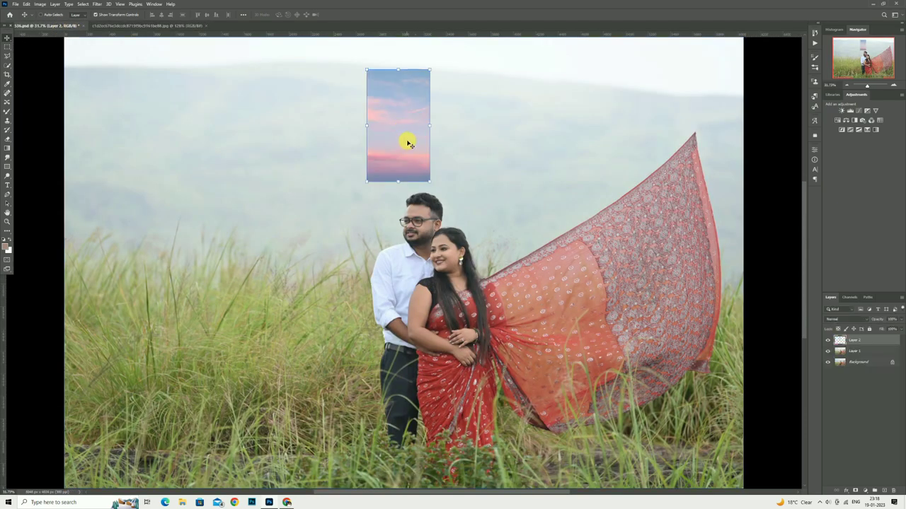
{"action": "left_click_drag", "start_coordinate": [407, 144], "coordinate": [176, 105]}
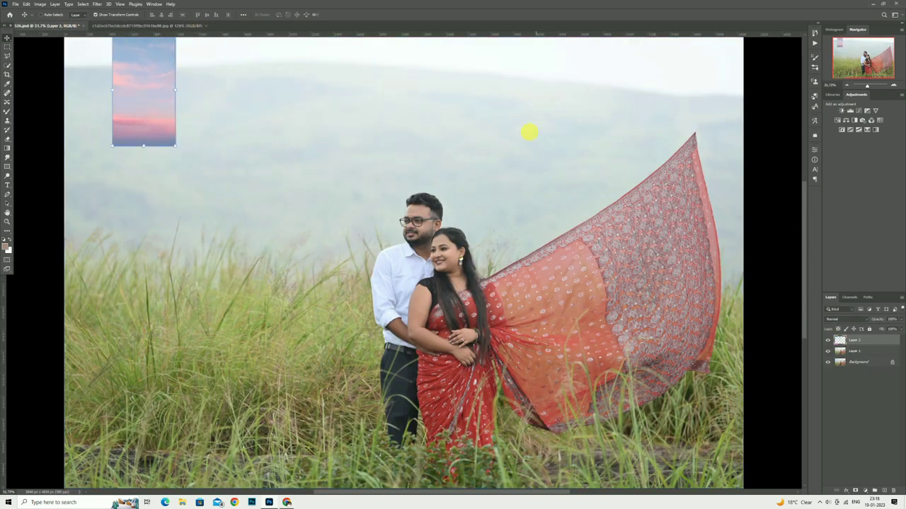
Step: Stretch the sky layer across the full width and over the photo's upper part
{"action": "left_click_drag", "start_coordinate": [176, 82], "coordinate": [121, 90]}
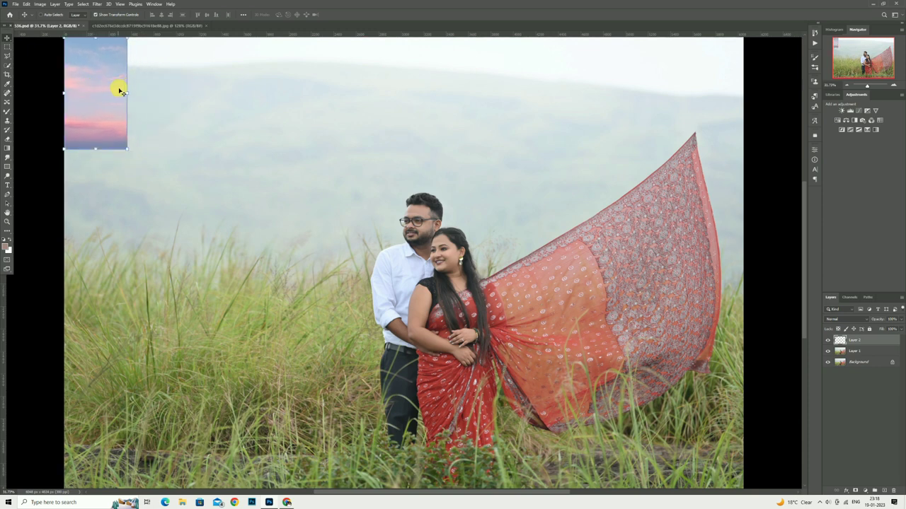
{"action": "left_click_drag", "start_coordinate": [129, 94], "coordinate": [754, 149]}
{"action": "left_click_drag", "start_coordinate": [410, 153], "coordinate": [412, 384]}
{"action": "left_click_drag", "start_coordinate": [420, 339], "coordinate": [422, 310]}
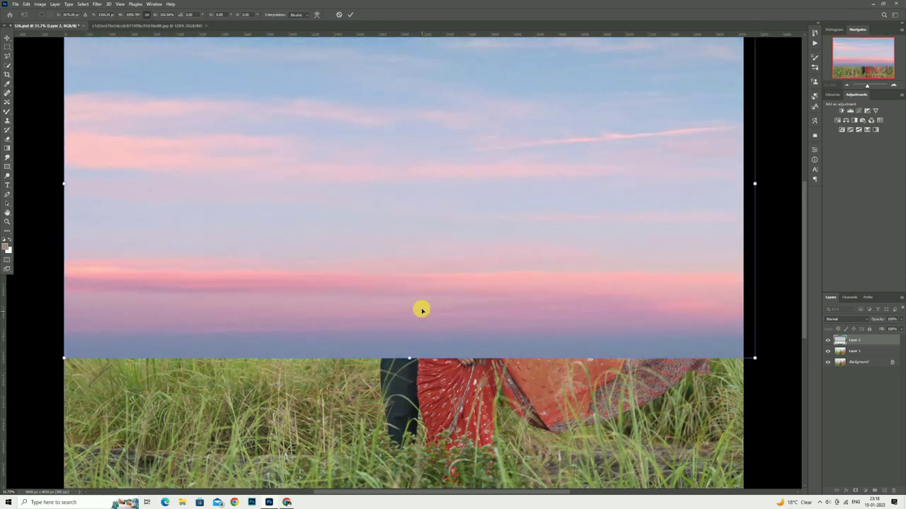
{"action": "left_click", "coordinate": [351, 15]}
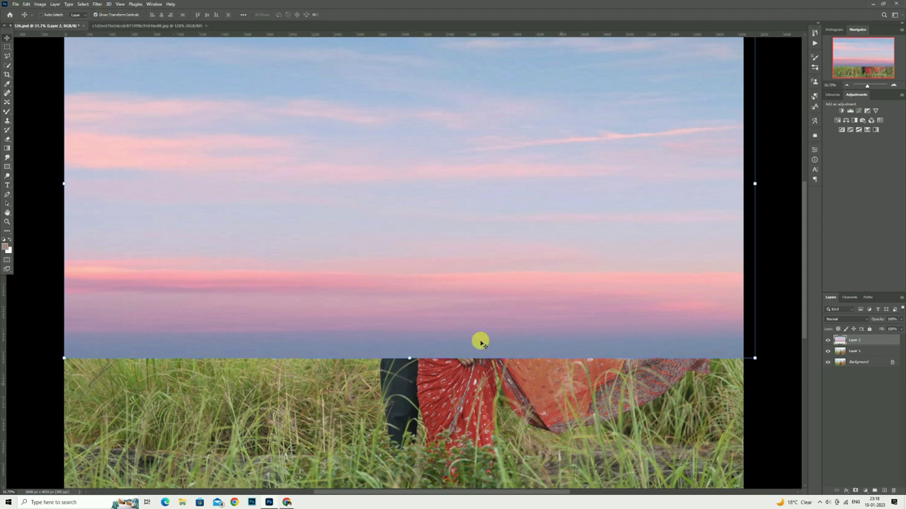
Step: Lower the sky's opacity, nudge it up, then hide it and select Layer 1
{"action": "left_click_drag", "start_coordinate": [879, 322], "coordinate": [865, 327]}
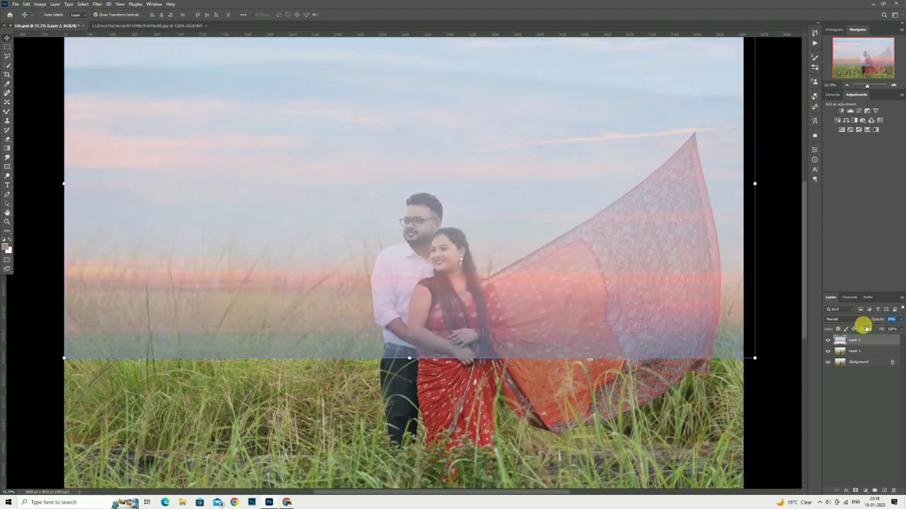
{"action": "left_click_drag", "start_coordinate": [589, 259], "coordinate": [591, 237]}
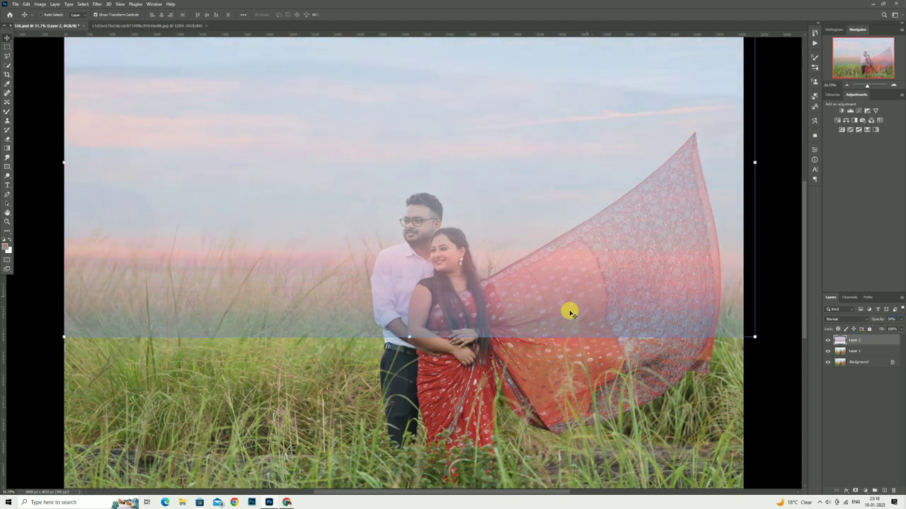
{"action": "left_click", "coordinate": [828, 341]}
{"action": "left_click", "coordinate": [843, 351]}
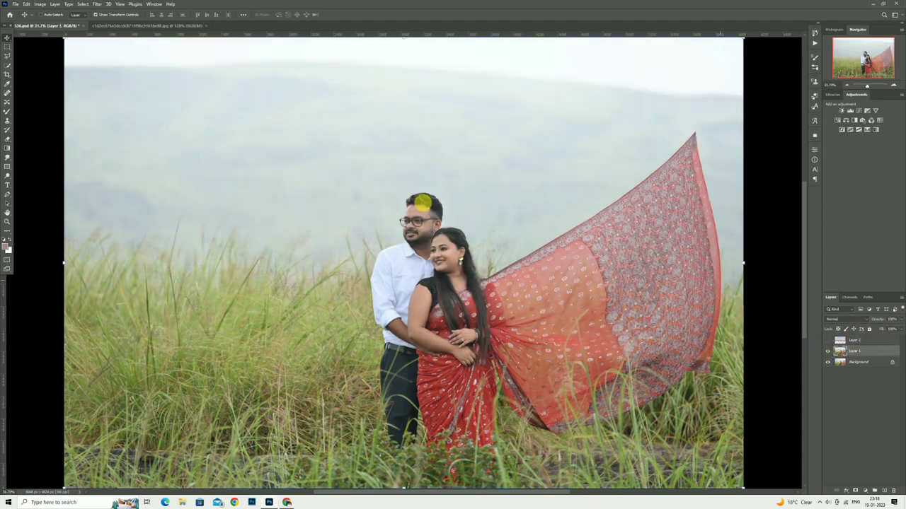
Step: Quick-select the couple and saree and delete that area from the shown sky layer
{"action": "left_click", "coordinate": [7, 65]}
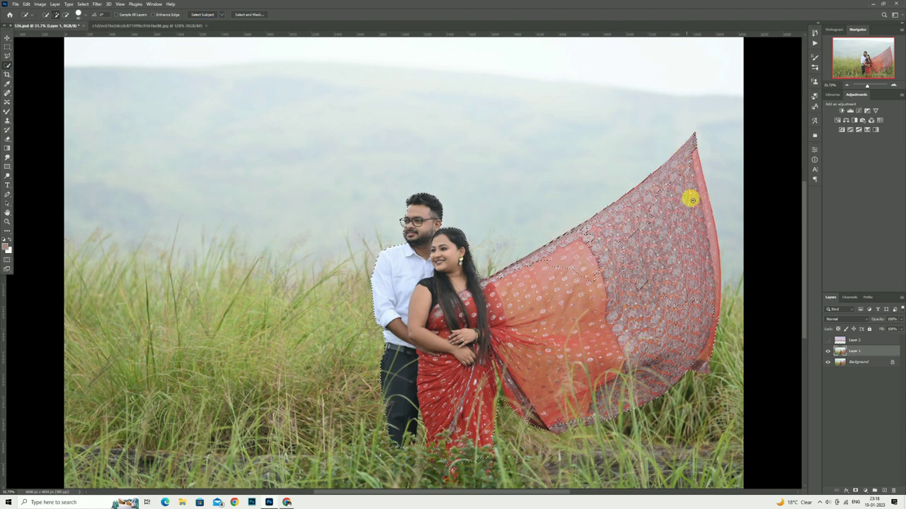
{"action": "mouse_move", "coordinate": [684, 282]}
{"action": "left_mouse_down"}
{"action": "mouse_move", "coordinate": [675, 312]}
{"action": "mouse_move", "coordinate": [645, 259]}
{"action": "mouse_move", "coordinate": [546, 283]}
{"action": "mouse_move", "coordinate": [558, 307]}
{"action": "left_mouse_up"}
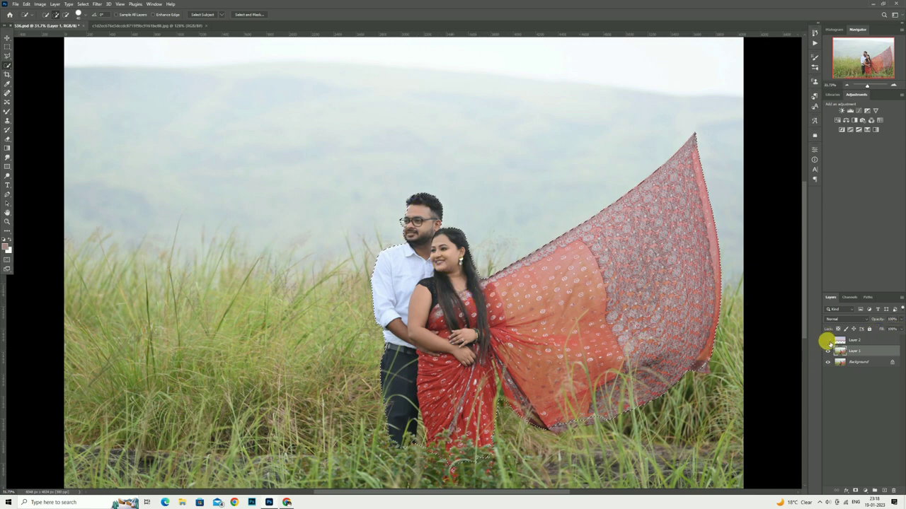
{"action": "left_click", "coordinate": [827, 340]}
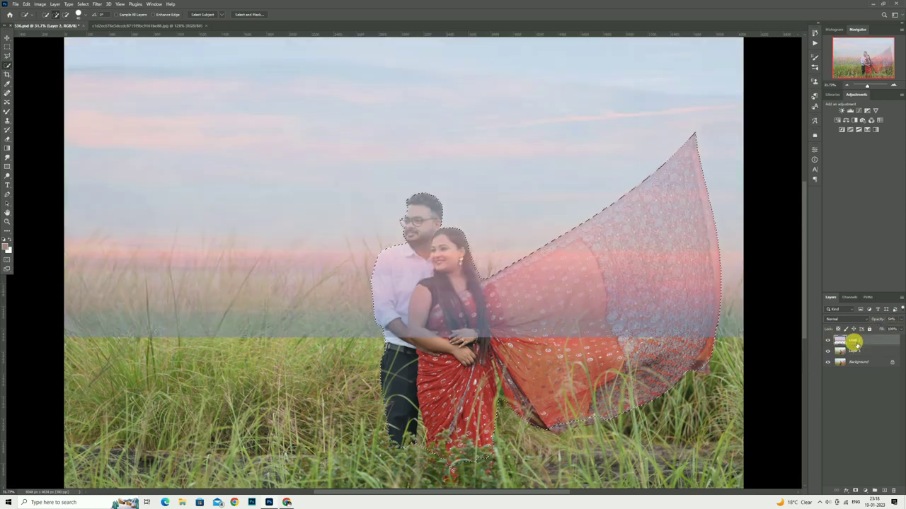
{"action": "left_click_drag", "start_coordinate": [854, 343], "coordinate": [854, 346]}
{"action": "key", "text": "ctrl+d"}
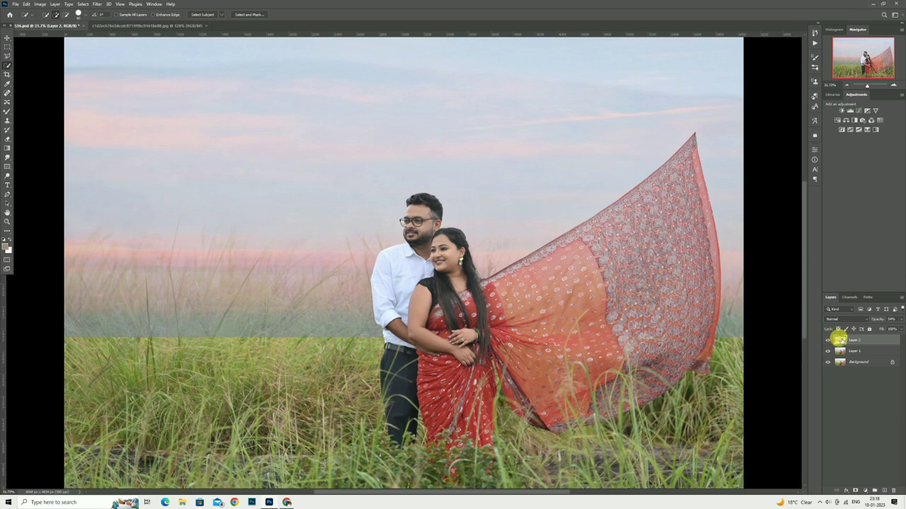
{"action": "left_click", "coordinate": [7, 140]}
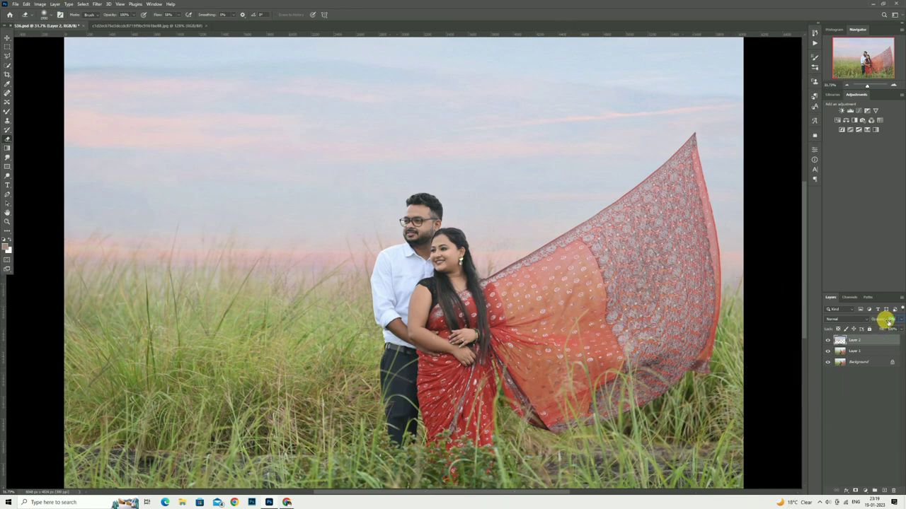
Step: Compare with and without the sky, then set the sky layer's opacity to 90%
{"action": "left_click_drag", "start_coordinate": [884, 318], "coordinate": [888, 319]}
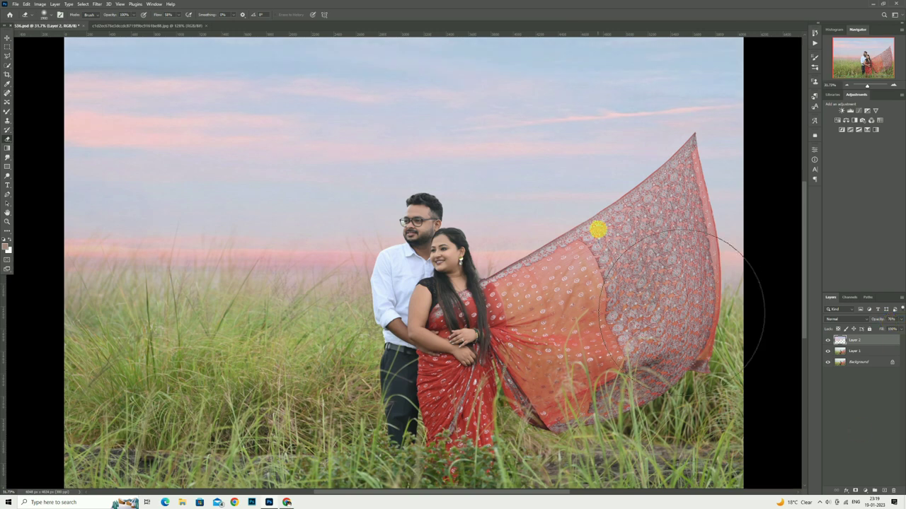
{"action": "scroll", "coordinate": [598, 233], "scroll_direction": "down", "scroll_amount": 1}
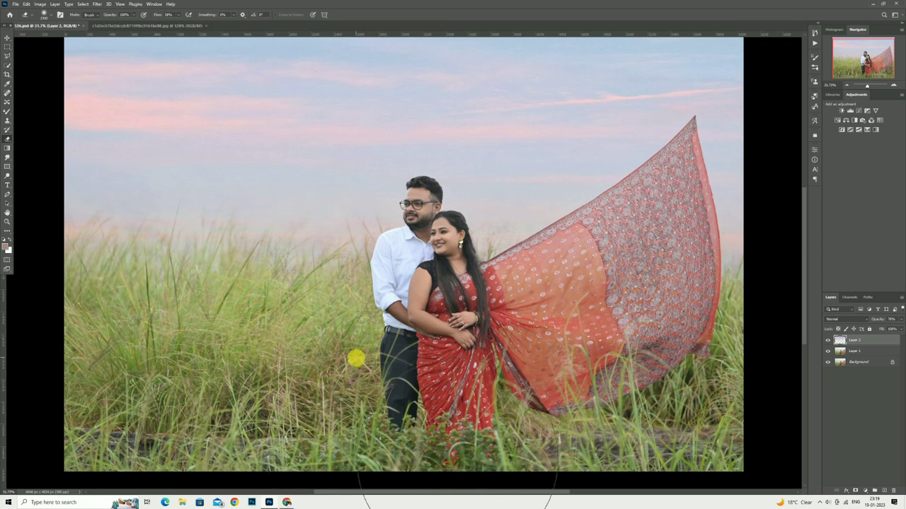
{"action": "left_click", "coordinate": [828, 341]}
{"action": "left_click", "coordinate": [828, 340]}
{"action": "left_click", "coordinate": [827, 340]}
{"action": "left_click", "coordinate": [828, 341]}
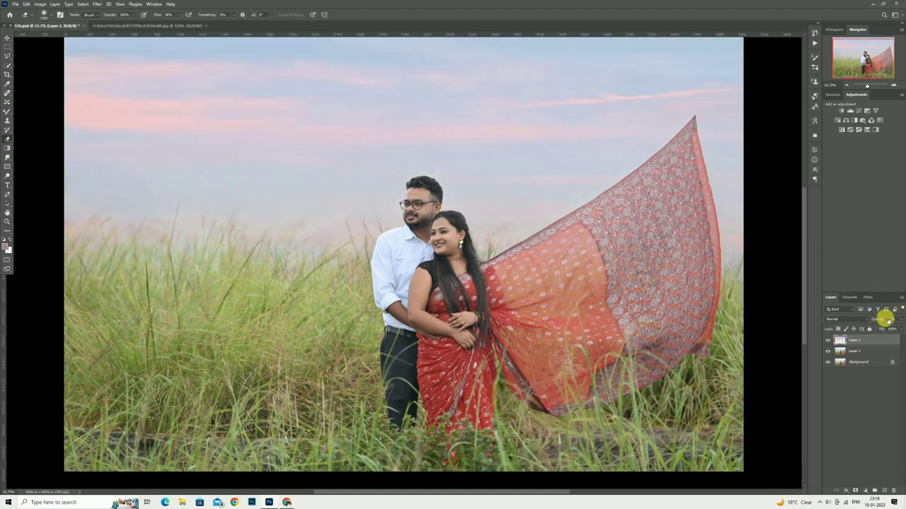
{"action": "left_click_drag", "start_coordinate": [878, 318], "coordinate": [885, 319]}
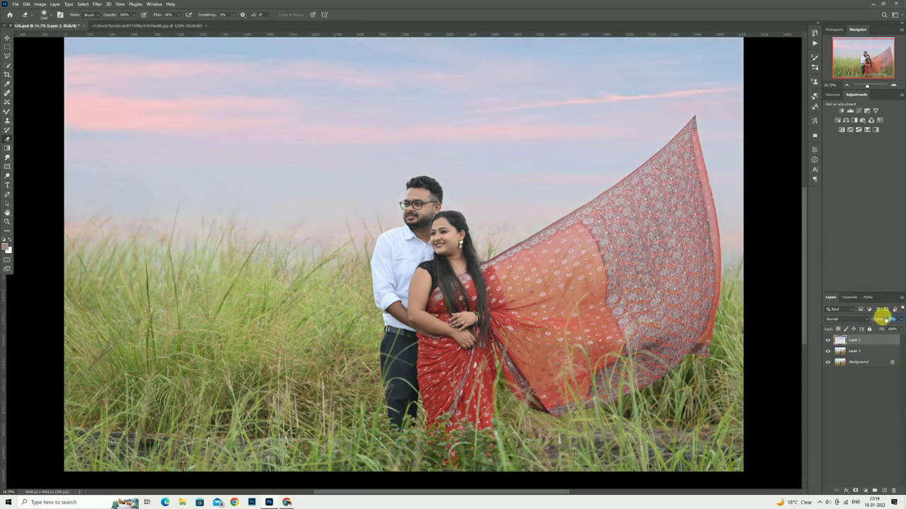
{"action": "left_click", "coordinate": [866, 345]}
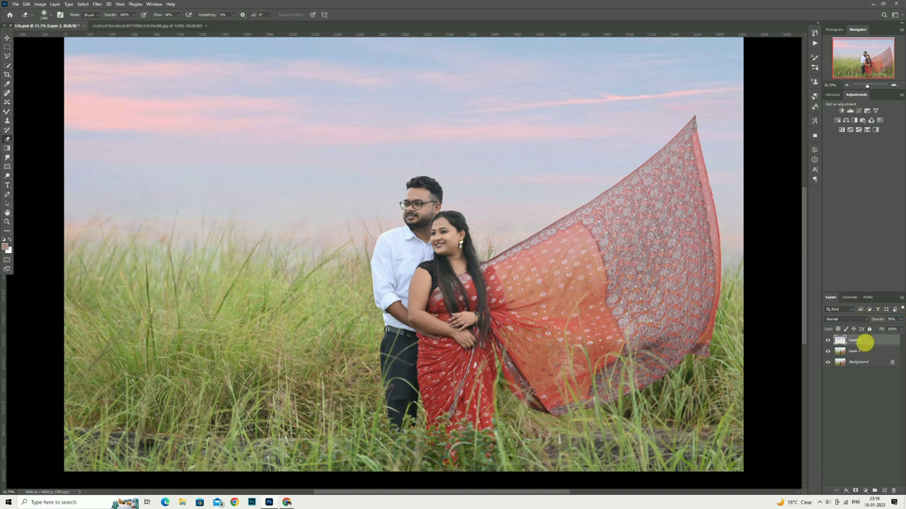
Step: Merge all visible layers into Layer 3 and duplicate it as Layer 3 copy
{"action": "key", "text": "ctrl+shift+alt+e"}
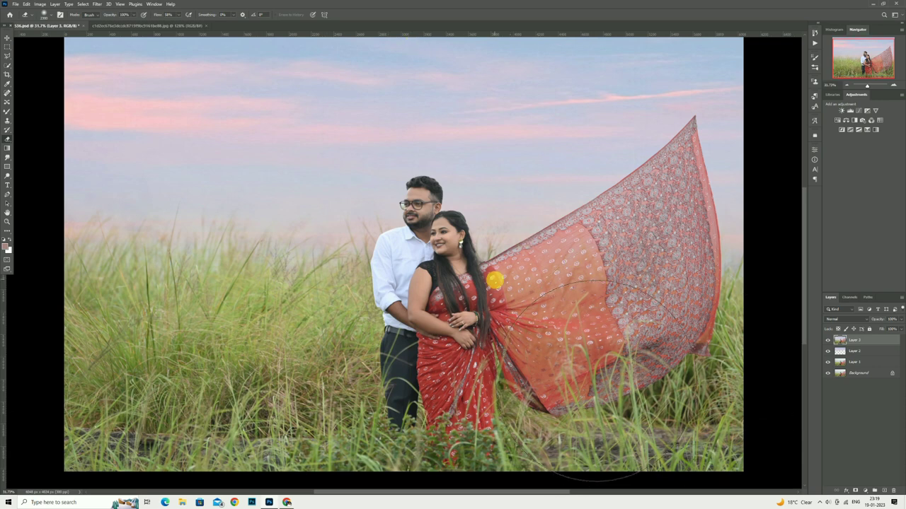
{"action": "key", "text": "ctrl+j"}
{"action": "left_click", "coordinate": [97, 3]}
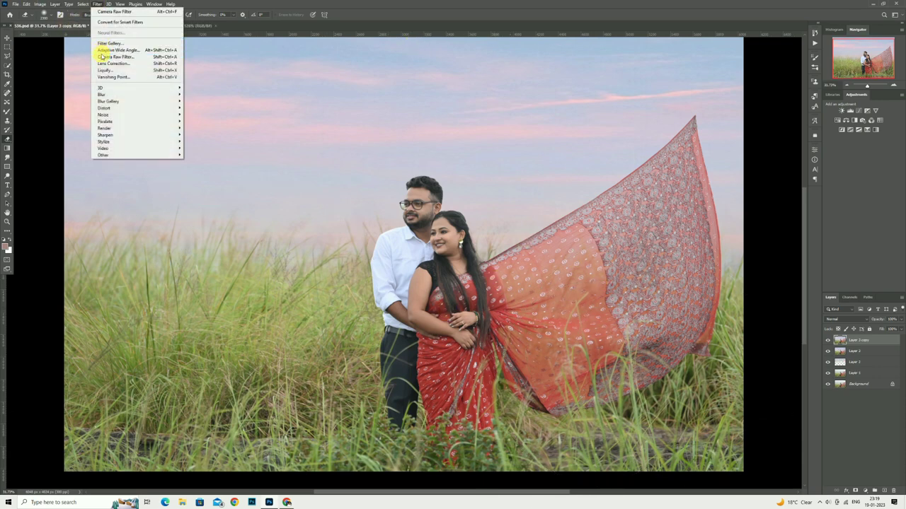
Step: In Camera Raw, set Contrast +28, Temperature +5 and Whites -25
{"action": "left_click", "coordinate": [104, 57]}
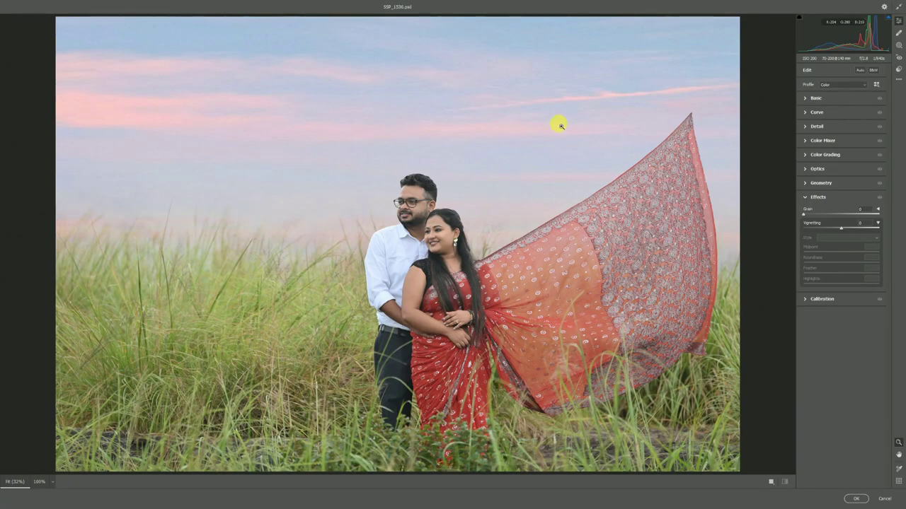
{"action": "left_click", "coordinate": [817, 99]}
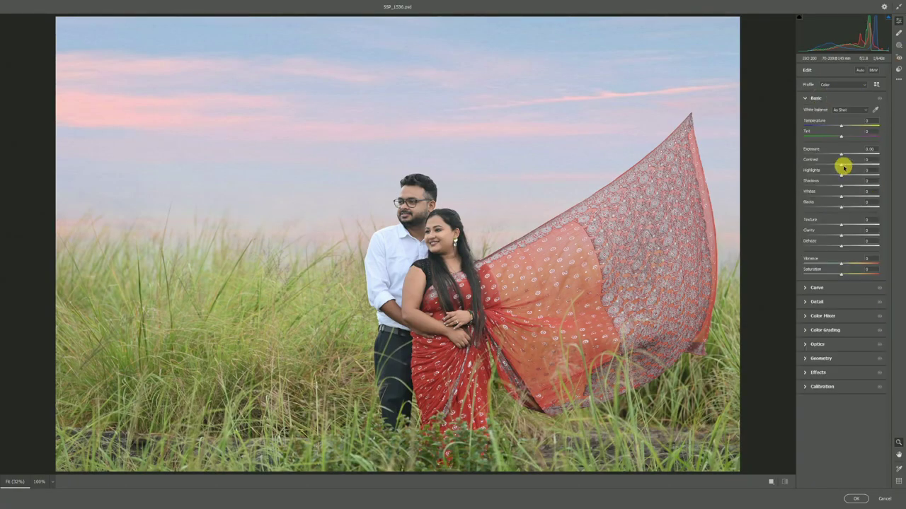
{"action": "left_click_drag", "start_coordinate": [850, 166], "coordinate": [853, 165]}
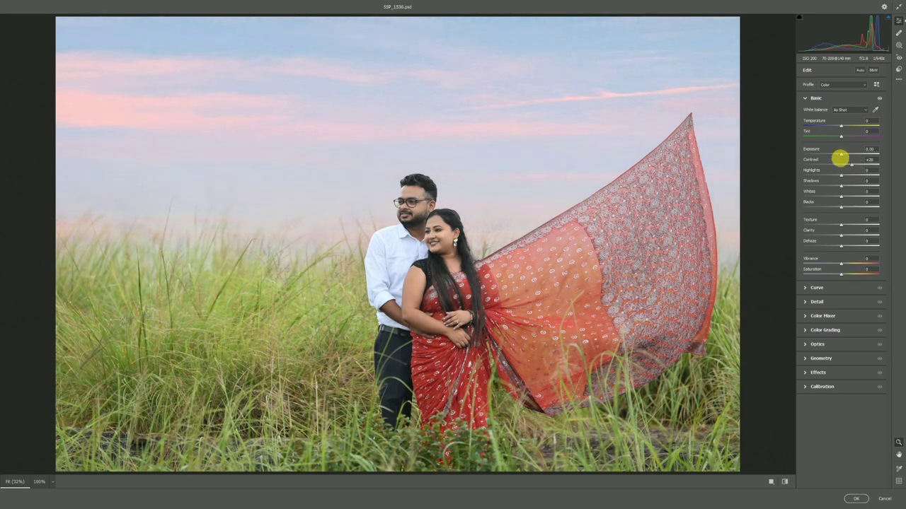
{"action": "left_click_drag", "start_coordinate": [842, 126], "coordinate": [843, 127]}
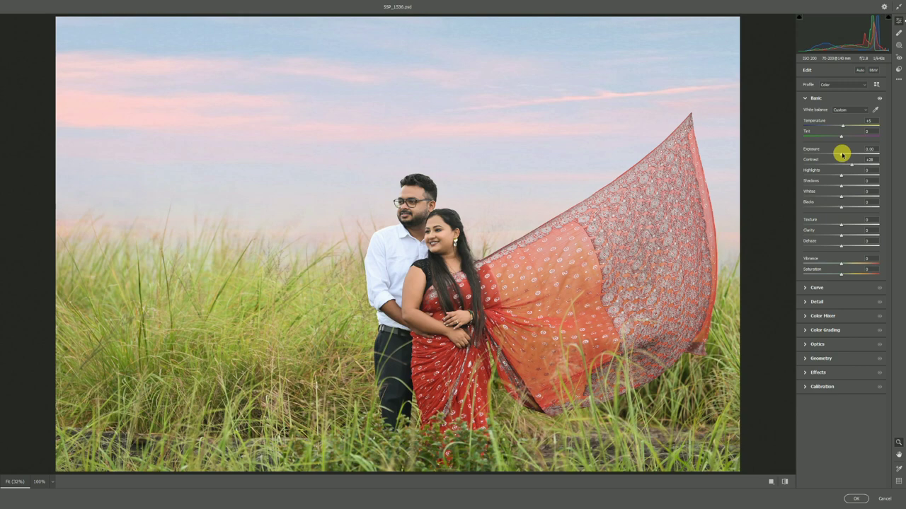
{"action": "mouse_move", "coordinate": [842, 198]}
{"action": "left_mouse_down"}
{"action": "mouse_move", "coordinate": [849, 194]}
{"action": "mouse_move", "coordinate": [832, 198]}
{"action": "mouse_move", "coordinate": [843, 206]}
{"action": "mouse_move", "coordinate": [844, 264]}
{"action": "left_mouse_up"}
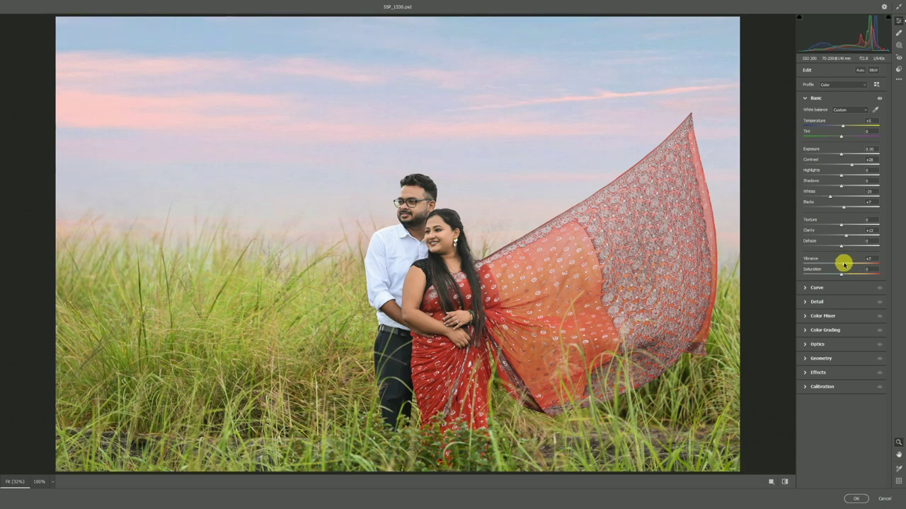
{"action": "left_click", "coordinate": [823, 316]}
Step: Brighten Oranges luminance and boost Aquas and Blues saturation, with Blues at +21
{"action": "left_click", "coordinate": [845, 163]}
{"action": "left_click_drag", "start_coordinate": [842, 192], "coordinate": [845, 192]}
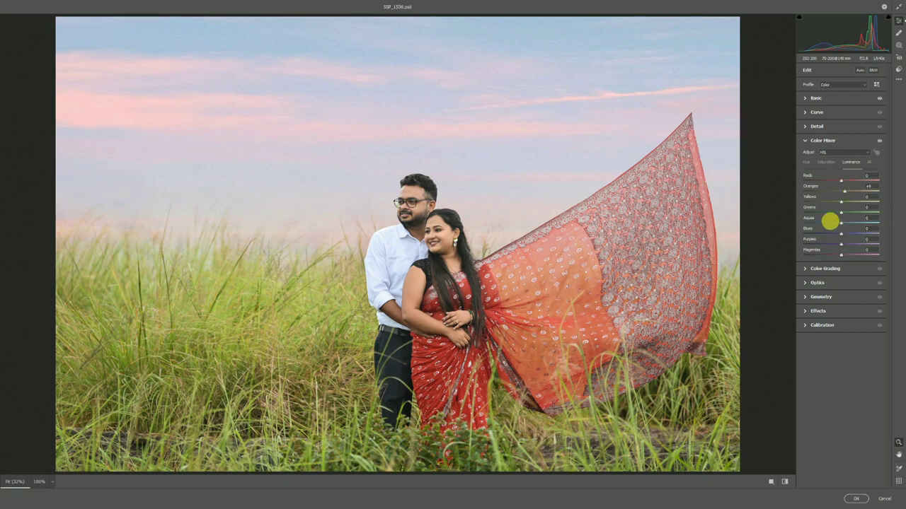
{"action": "left_click", "coordinate": [825, 162]}
{"action": "mouse_move", "coordinate": [844, 224]}
{"action": "left_mouse_down"}
{"action": "mouse_move", "coordinate": [864, 225]}
{"action": "mouse_move", "coordinate": [855, 235]}
{"action": "left_mouse_up"}
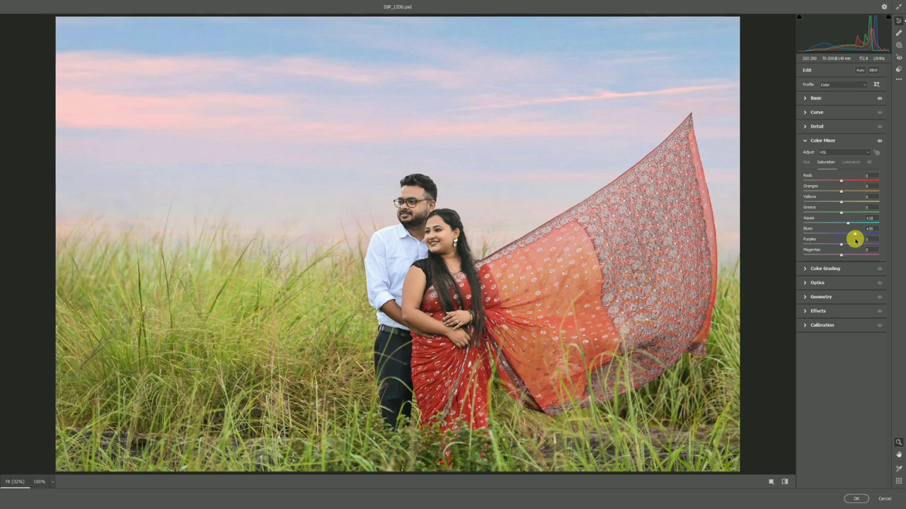
{"action": "mouse_move", "coordinate": [855, 240]}
{"action": "left_mouse_down"}
{"action": "mouse_move", "coordinate": [818, 212]}
{"action": "mouse_move", "coordinate": [806, 216]}
{"action": "mouse_move", "coordinate": [839, 204]}
{"action": "left_mouse_up"}
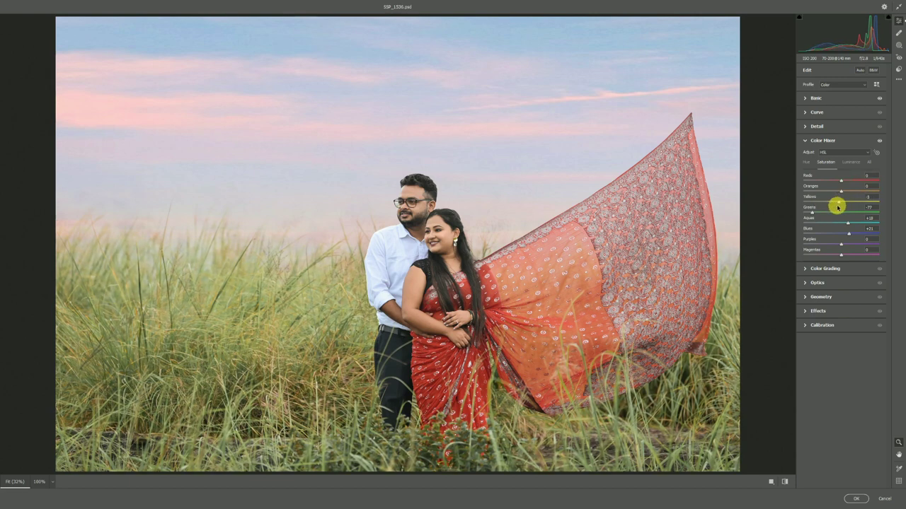
Step: Shift the Yellows hue to -21 and Greens hue to -82, turning the grass golden
{"action": "left_click", "coordinate": [807, 162]}
{"action": "mouse_move", "coordinate": [844, 202]}
{"action": "left_mouse_down"}
{"action": "mouse_move", "coordinate": [813, 200]}
{"action": "mouse_move", "coordinate": [863, 206]}
{"action": "mouse_move", "coordinate": [806, 215]}
{"action": "mouse_move", "coordinate": [825, 215]}
{"action": "mouse_move", "coordinate": [804, 204]}
{"action": "left_mouse_up"}
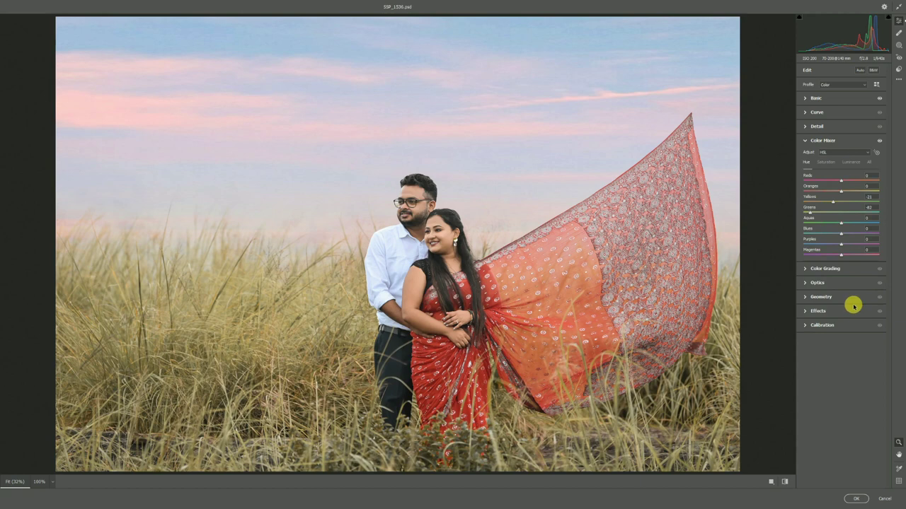
{"action": "left_click", "coordinate": [825, 269]}
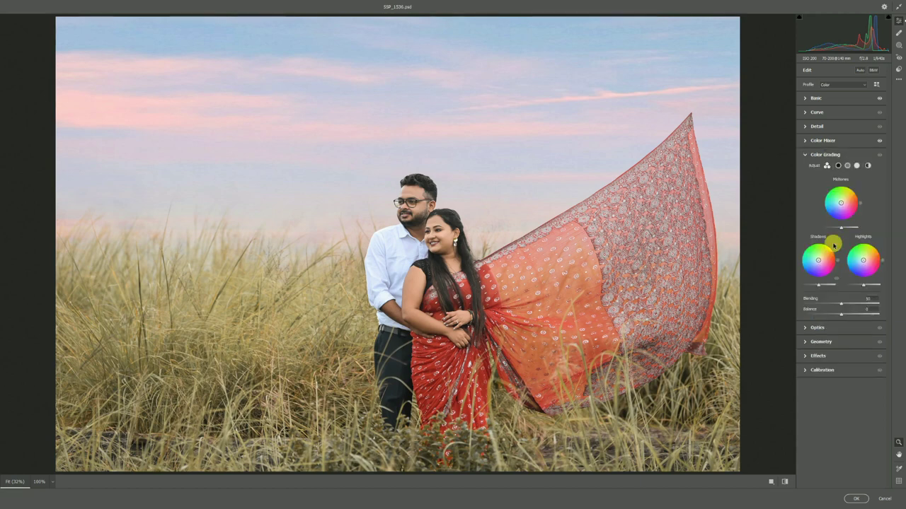
Step: Try a warm orange Midtones tint, reset it to neutral, and give Shadows a faint blue tint
{"action": "left_click_drag", "start_coordinate": [844, 201], "coordinate": [843, 203]}
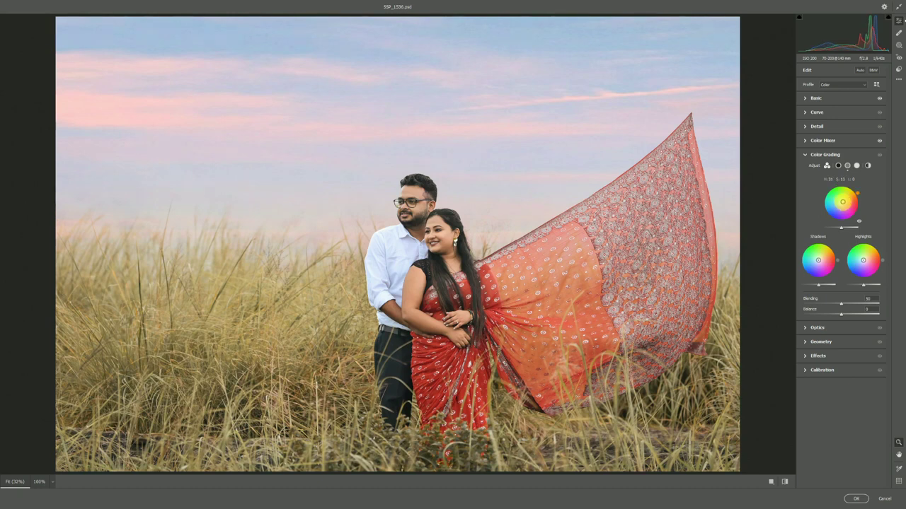
{"action": "left_click_drag", "start_coordinate": [847, 231], "coordinate": [901, 183]}
{"action": "double_click", "coordinate": [845, 201]}
{"action": "left_click_drag", "start_coordinate": [818, 260], "coordinate": [820, 263]}
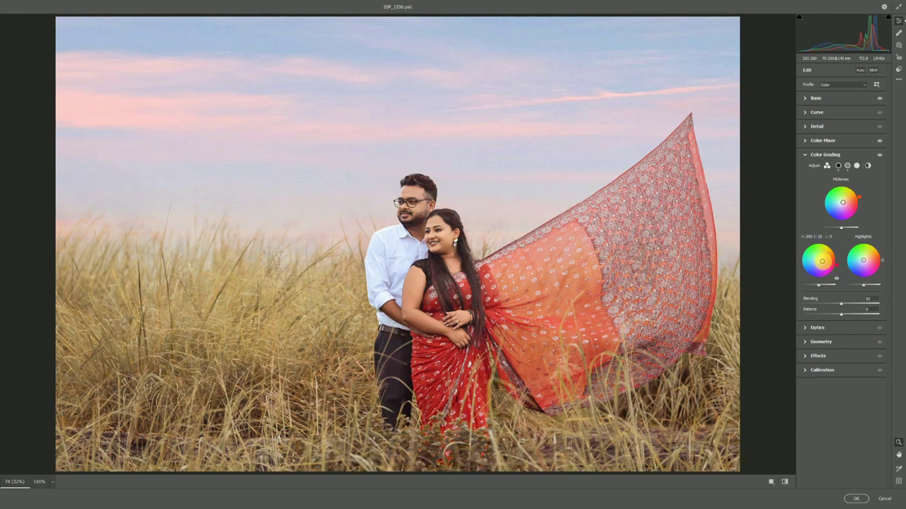
{"action": "left_click_drag", "start_coordinate": [822, 261], "coordinate": [865, 263]}
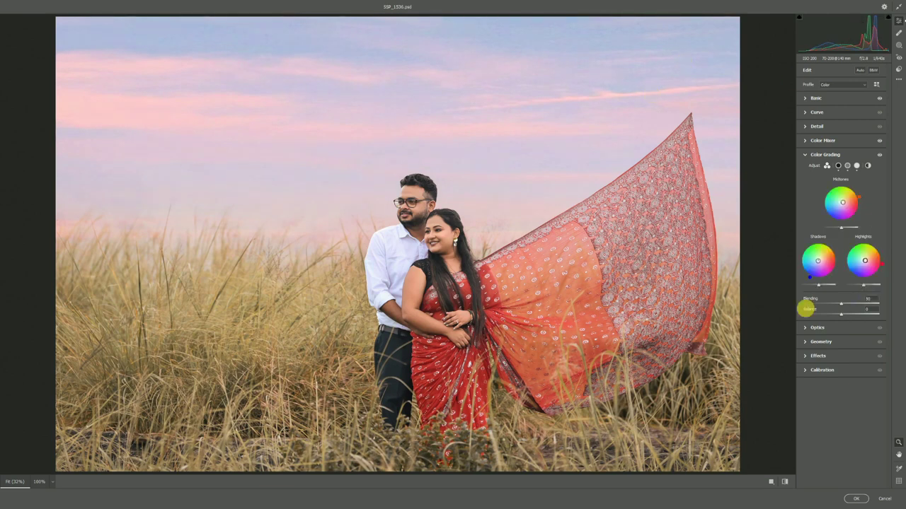
{"action": "left_click", "coordinate": [818, 357]}
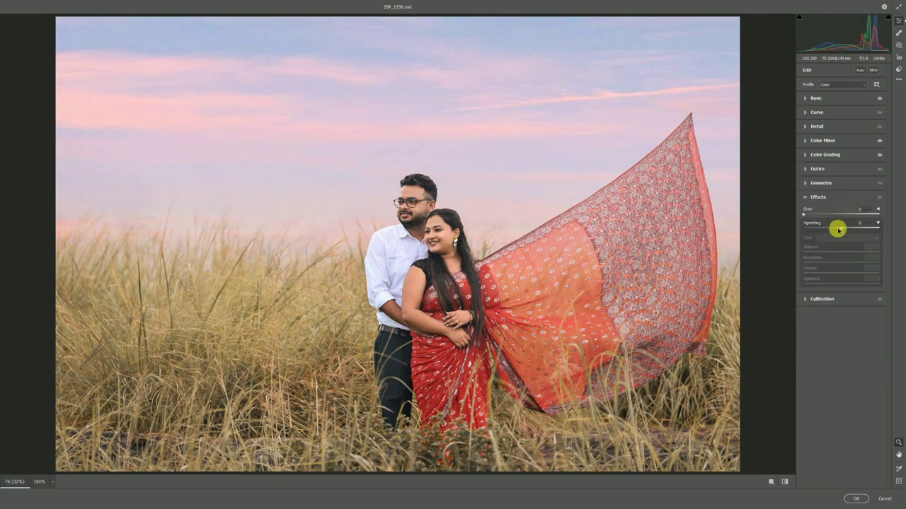
Step: Darken the edges with a vignette and set Red, Green and Blue primary hues to -4, -24 and +10
{"action": "mouse_move", "coordinate": [839, 228]}
{"action": "left_mouse_down"}
{"action": "mouse_move", "coordinate": [825, 231]}
{"action": "mouse_move", "coordinate": [832, 234]}
{"action": "mouse_move", "coordinate": [823, 250]}
{"action": "mouse_move", "coordinate": [811, 250]}
{"action": "mouse_move", "coordinate": [834, 233]}
{"action": "left_mouse_up"}
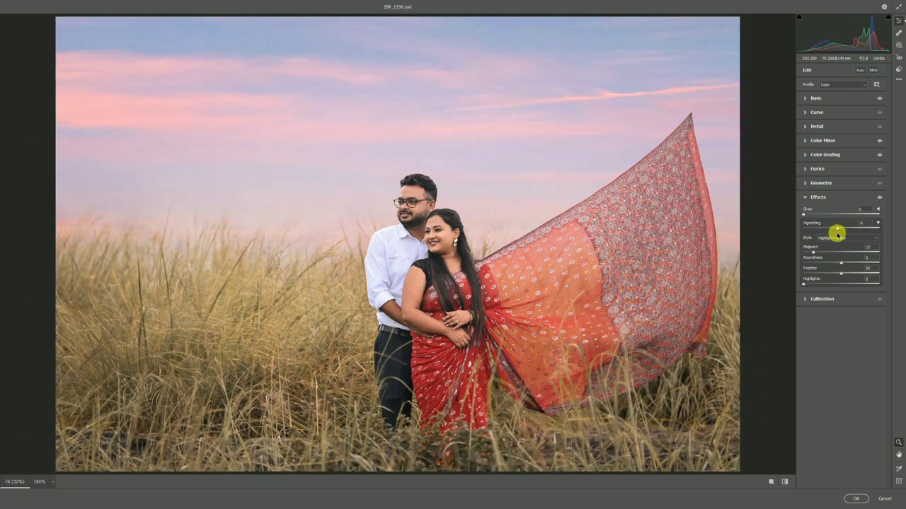
{"action": "left_click", "coordinate": [821, 299]}
{"action": "mouse_move", "coordinate": [837, 303]}
{"action": "left_mouse_down"}
{"action": "mouse_move", "coordinate": [852, 302]}
{"action": "mouse_move", "coordinate": [837, 298]}
{"action": "mouse_move", "coordinate": [846, 311]}
{"action": "left_mouse_up"}
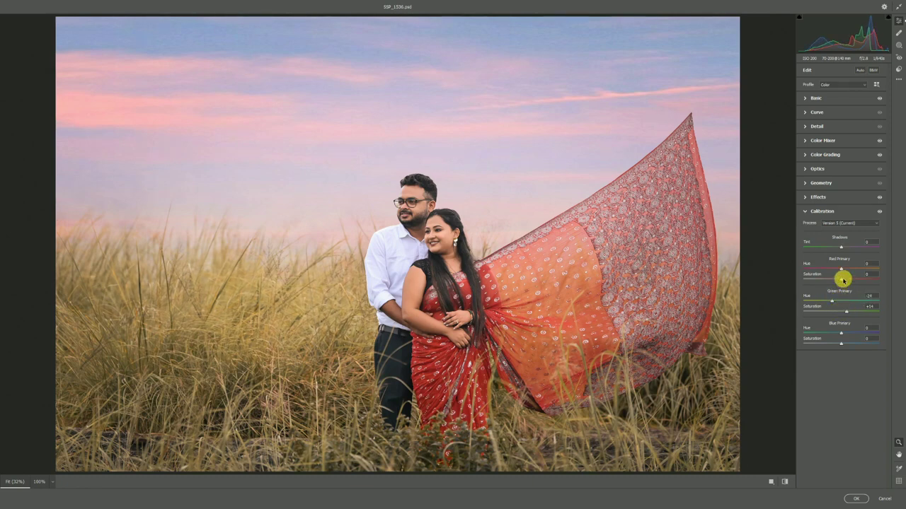
{"action": "left_click_drag", "start_coordinate": [842, 267], "coordinate": [839, 279]}
{"action": "mouse_move", "coordinate": [840, 332]}
{"action": "left_mouse_down"}
{"action": "mouse_move", "coordinate": [856, 344]}
{"action": "mouse_move", "coordinate": [848, 344]}
{"action": "left_mouse_up"}
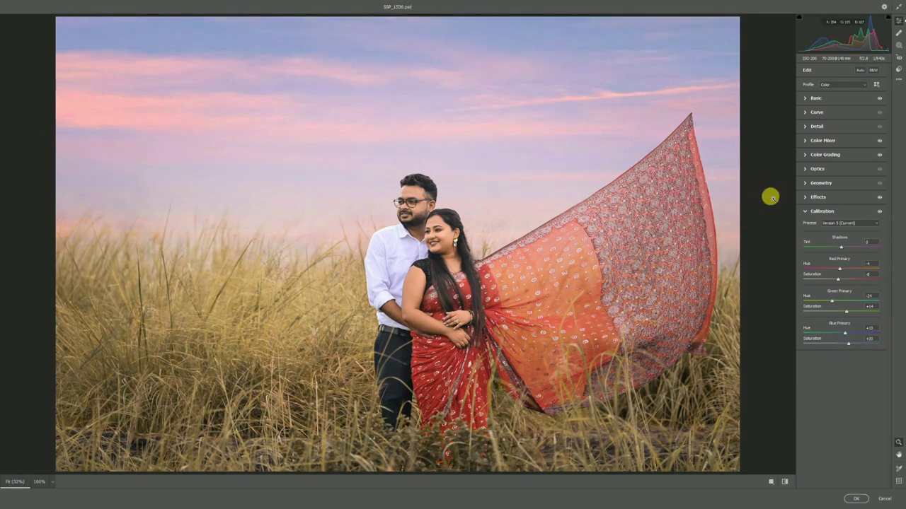
{"action": "left_click", "coordinate": [823, 184]}
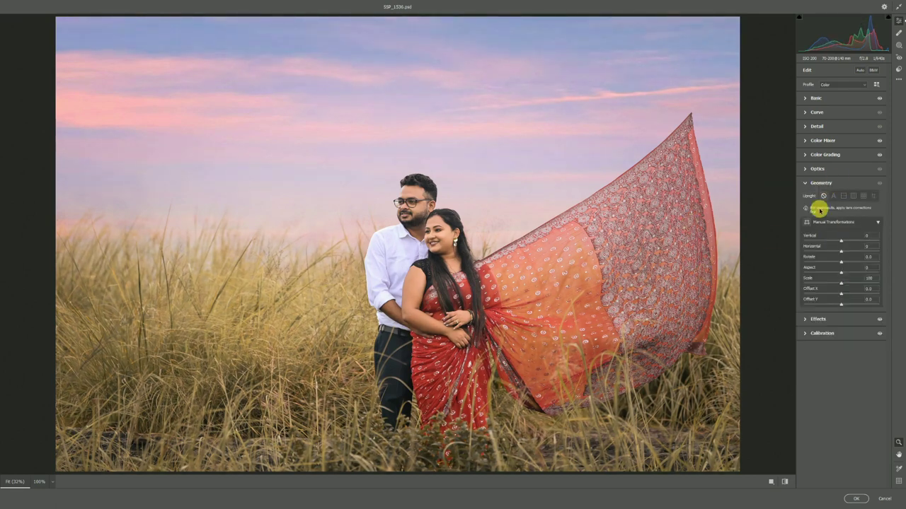
Step: Raise Oranges luminance in the Color Mixer to brighten the saree's orange tones
{"action": "left_click", "coordinate": [822, 155]}
{"action": "left_click", "coordinate": [823, 140]}
{"action": "left_click", "coordinate": [848, 162]}
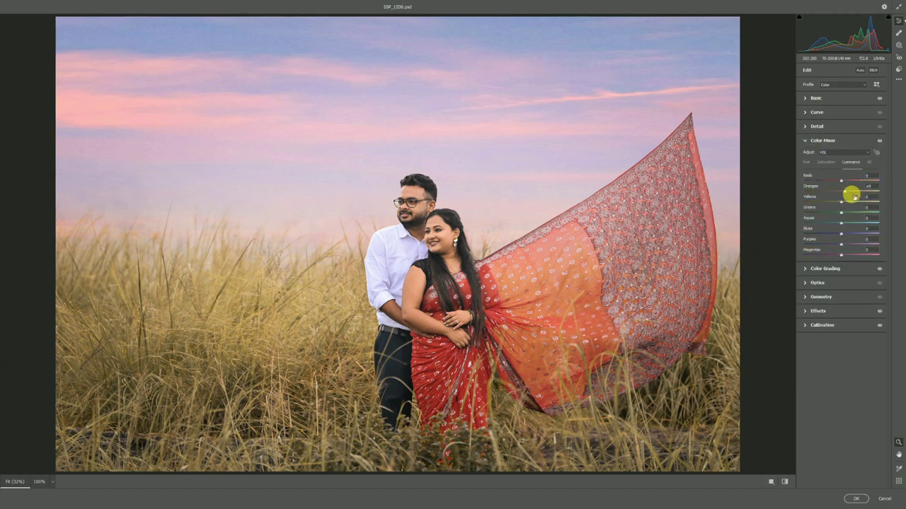
{"action": "left_click_drag", "start_coordinate": [849, 192], "coordinate": [854, 192]}
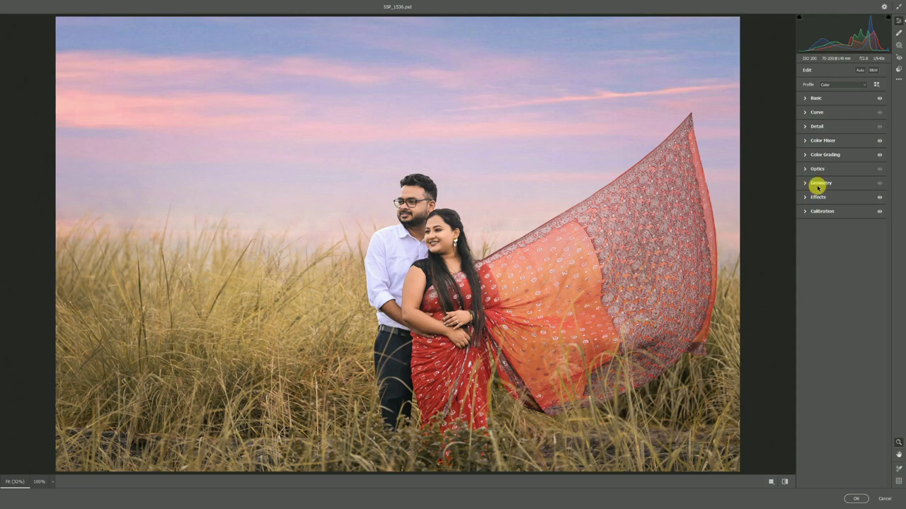
Step: Reset the Highlights wheel, reapply a slight pink tint, and apply the Camera Raw edits
{"action": "left_click", "coordinate": [818, 157]}
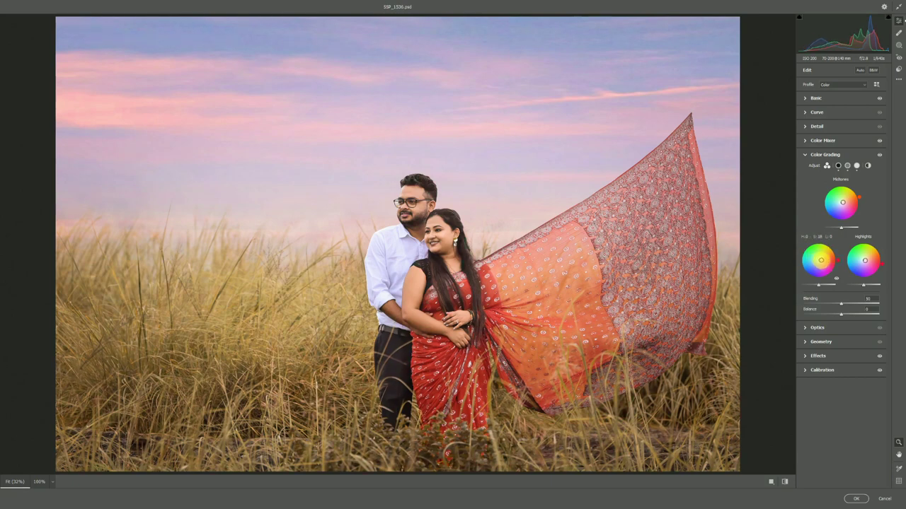
{"action": "double_click", "coordinate": [865, 263]}
{"action": "left_click_drag", "start_coordinate": [862, 261], "coordinate": [866, 260]}
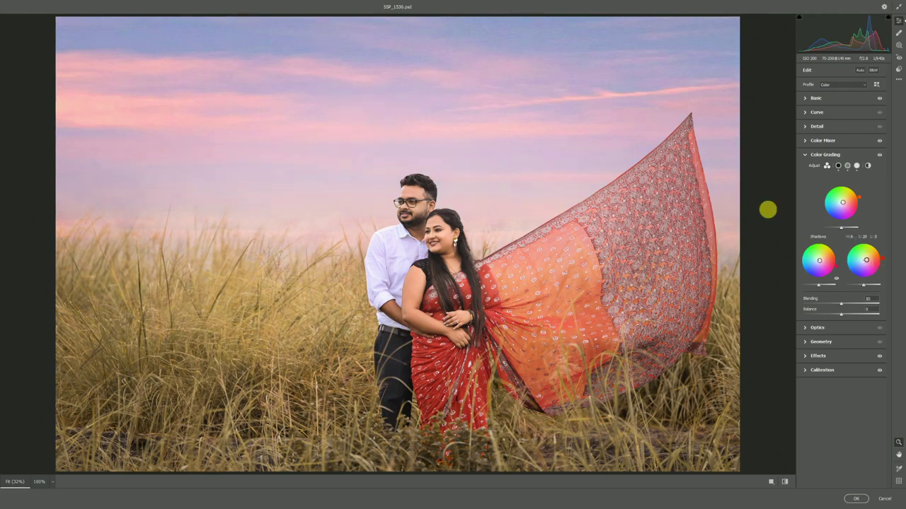
{"action": "left_click", "coordinate": [855, 501]}
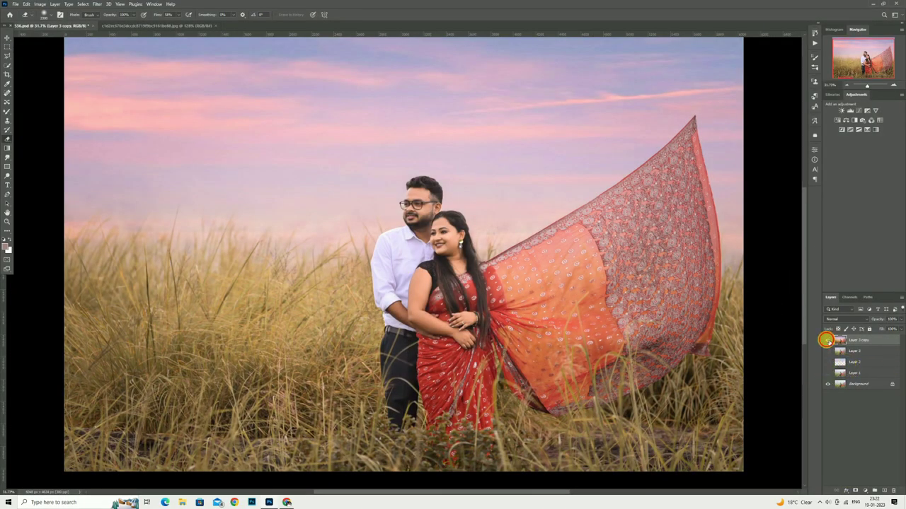
Step: Toggle the graded layer's visibility to compare it with the original photo
{"action": "left_click", "coordinate": [827, 341]}
{"action": "left_click", "coordinate": [827, 340]}
{"action": "left_click", "coordinate": [827, 340]}
{"action": "left_click", "coordinate": [828, 340]}
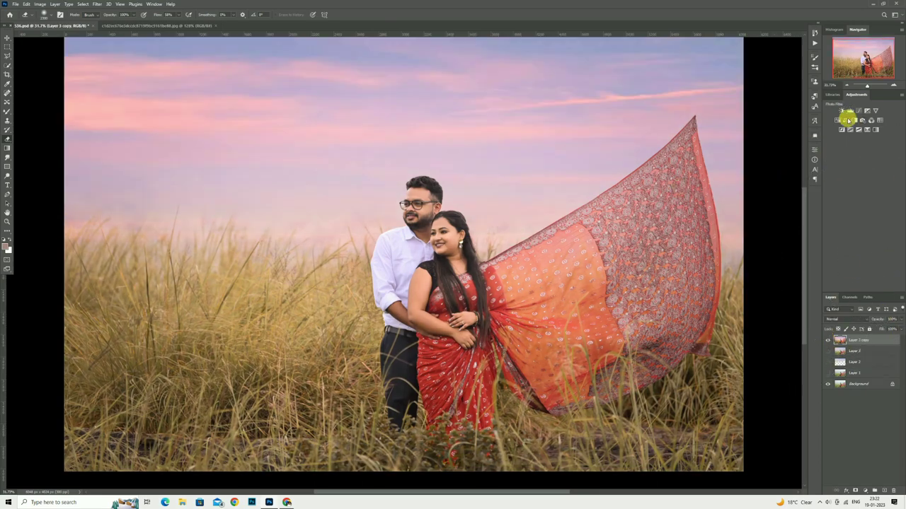
Step: Add a Selective Color adjustment layer that reduces magenta in the Yellows
{"action": "left_click", "coordinate": [870, 490]}
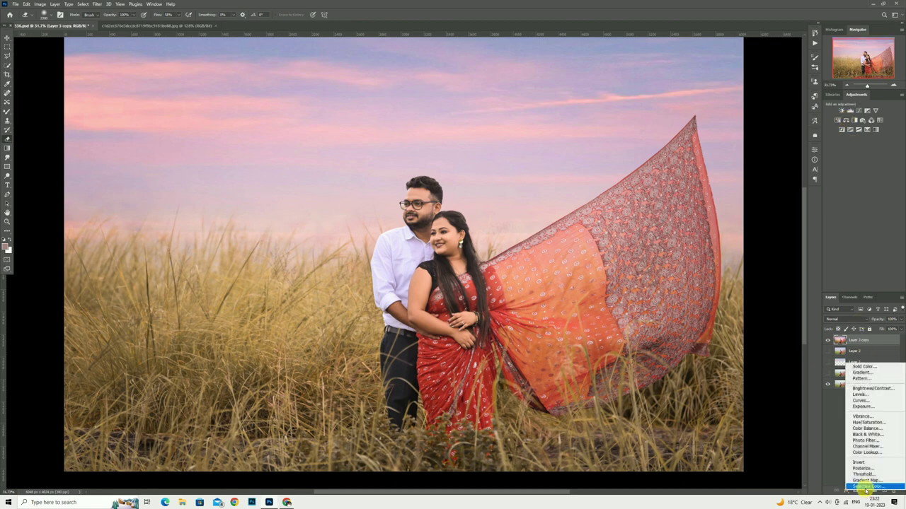
{"action": "left_click", "coordinate": [865, 488]}
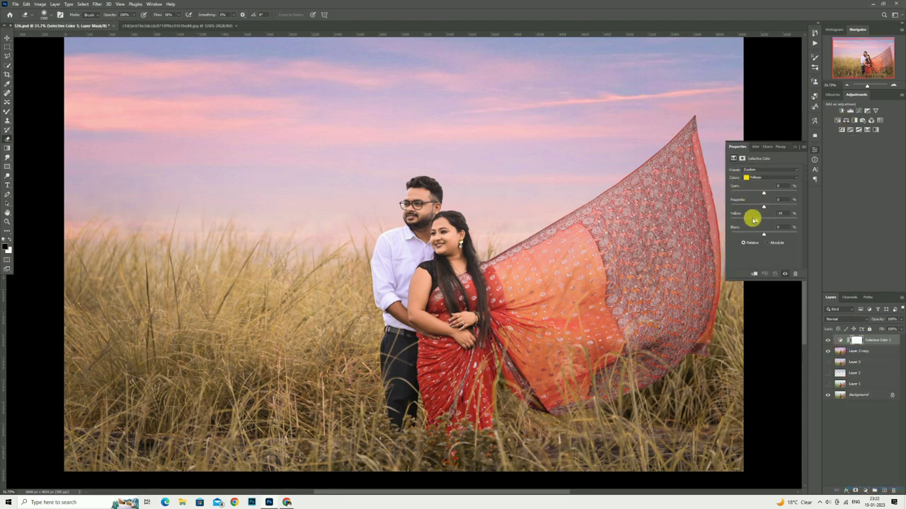
{"action": "left_click_drag", "start_coordinate": [757, 206], "coordinate": [762, 208]}
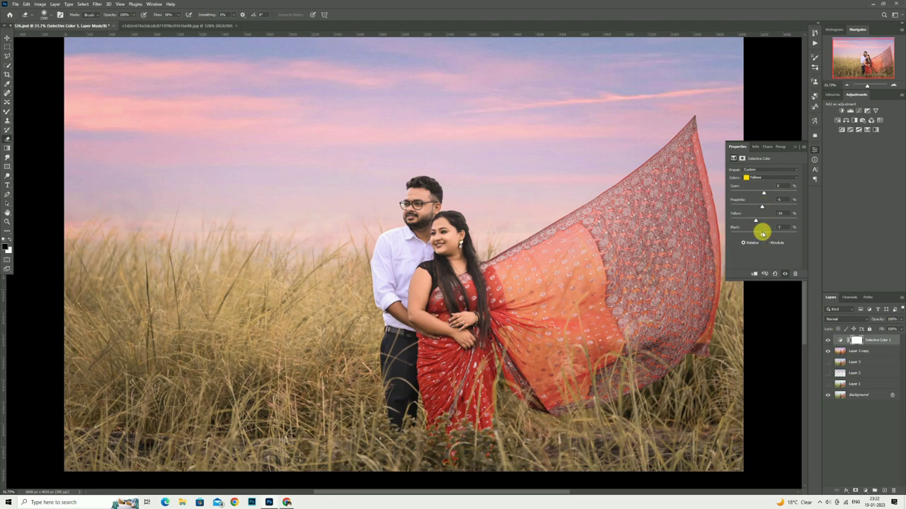
{"action": "left_click", "coordinate": [794, 147]}
Step: Inspect the couple up close, then stamp all visible layers into a new Layer 4
{"action": "left_click", "coordinate": [7, 218]}
{"action": "left_click_drag", "start_coordinate": [429, 266], "coordinate": [458, 289]}
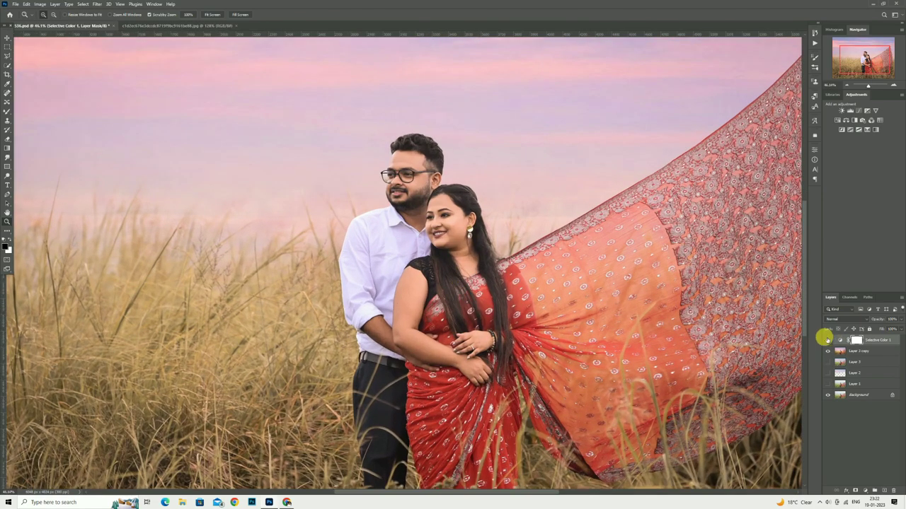
{"action": "key", "text": "ctrl+0"}
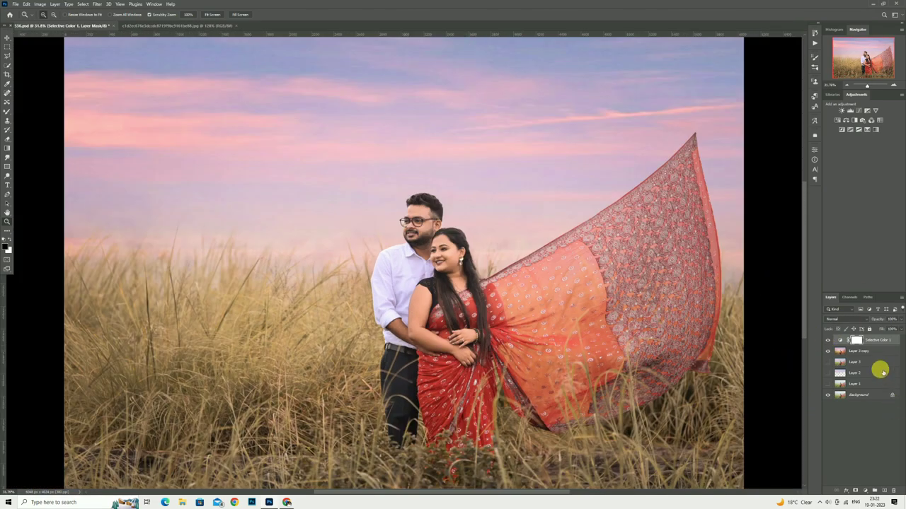
{"action": "key", "text": "ctrl+shift+alt+e"}
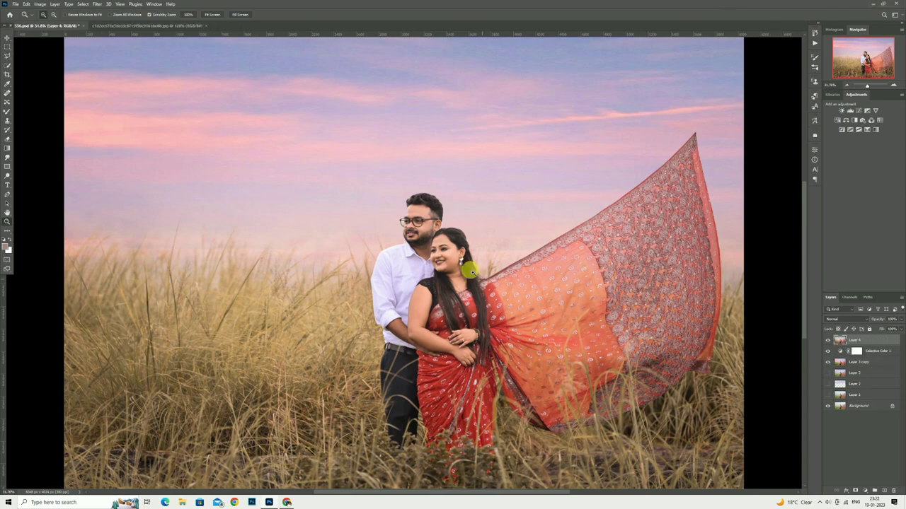
Step: Smooth the man's forehead with a smaller Mixer Brush sampled from his skin
{"action": "left_click_drag", "start_coordinate": [418, 223], "coordinate": [702, 162]}
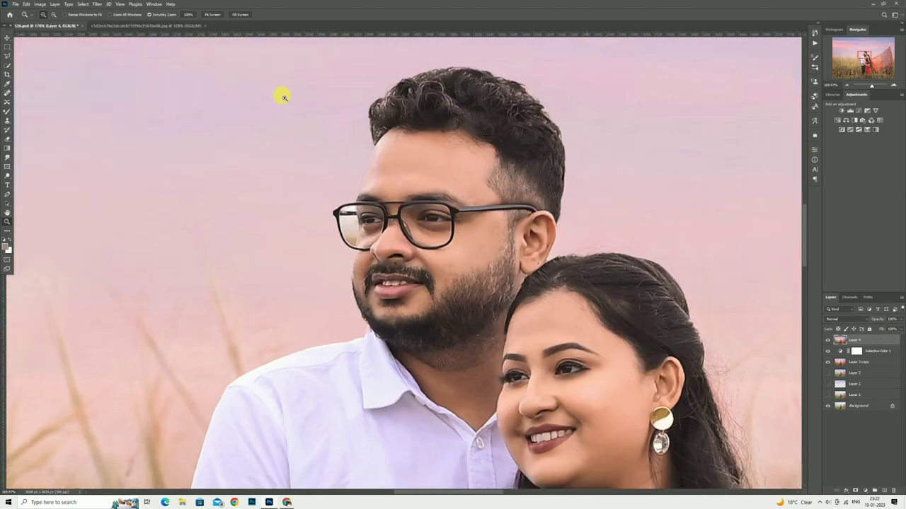
{"action": "left_click", "coordinate": [9, 114]}
{"action": "left_click", "coordinate": [407, 157]}
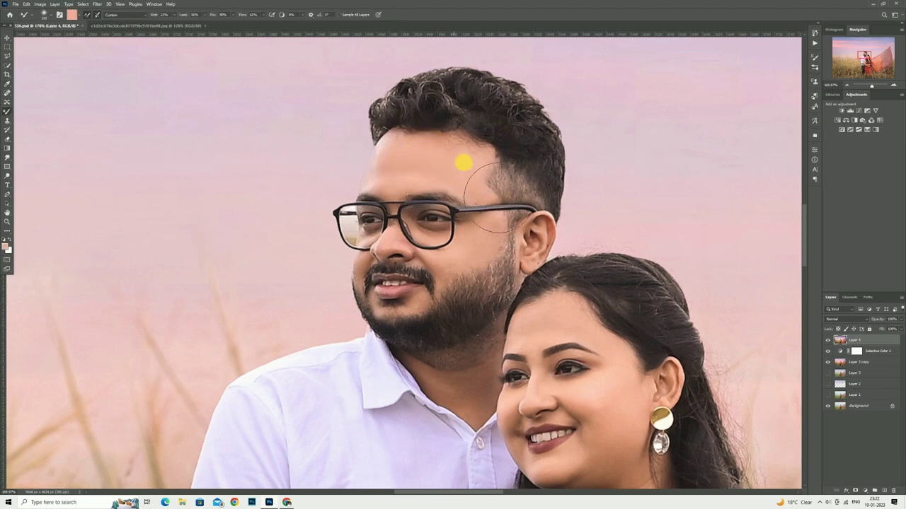
{"action": "key", "text": "bracketleft"}
{"action": "key", "text": "bracketleft"}
{"action": "key", "text": "bracketleft"}
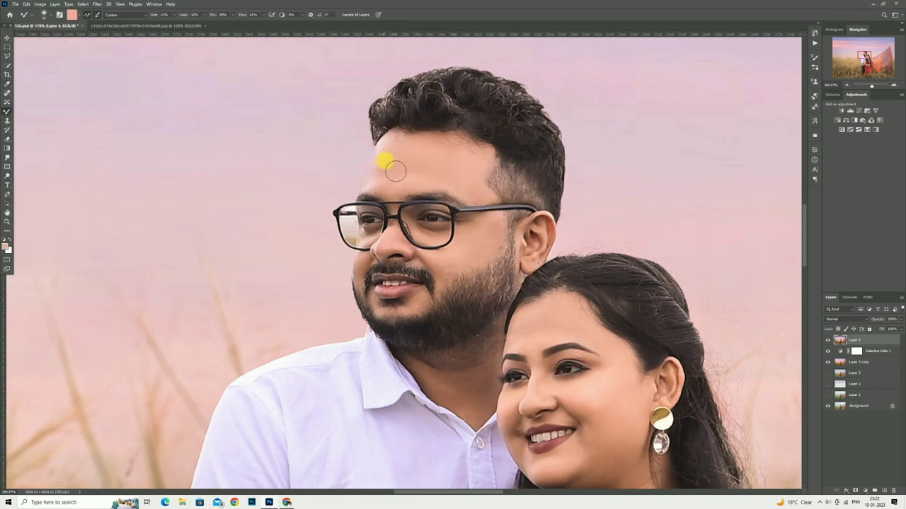
{"action": "mouse_move", "coordinate": [402, 158]}
{"action": "left_mouse_down"}
{"action": "mouse_move", "coordinate": [399, 192]}
{"action": "mouse_move", "coordinate": [488, 168]}
{"action": "left_mouse_up"}
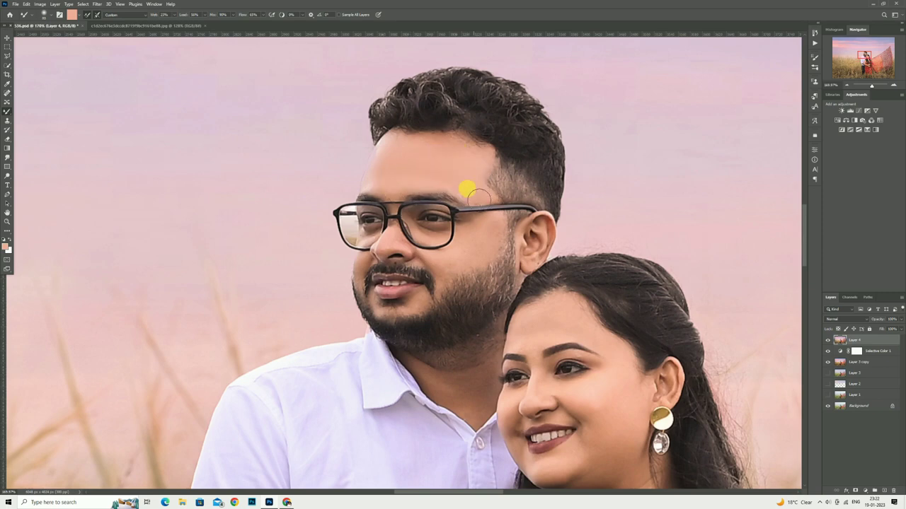
Step: Blend the skin across the woman's cheeks, face and neck
{"action": "scroll", "coordinate": [486, 198], "scroll_direction": "down", "scroll_amount": 2}
{"action": "mouse_move", "coordinate": [476, 208]}
{"action": "left_mouse_down"}
{"action": "mouse_move", "coordinate": [471, 234]}
{"action": "mouse_move", "coordinate": [471, 212]}
{"action": "mouse_move", "coordinate": [441, 242]}
{"action": "mouse_move", "coordinate": [424, 201]}
{"action": "mouse_move", "coordinate": [373, 203]}
{"action": "left_mouse_up"}
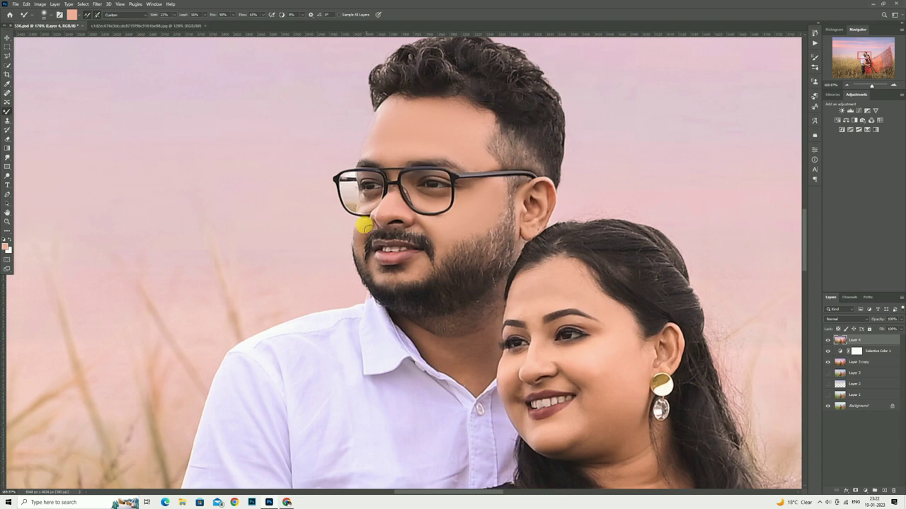
{"action": "scroll", "coordinate": [364, 227], "scroll_direction": "down", "scroll_amount": 1}
{"action": "scroll", "coordinate": [412, 260], "scroll_direction": "down", "scroll_amount": 2}
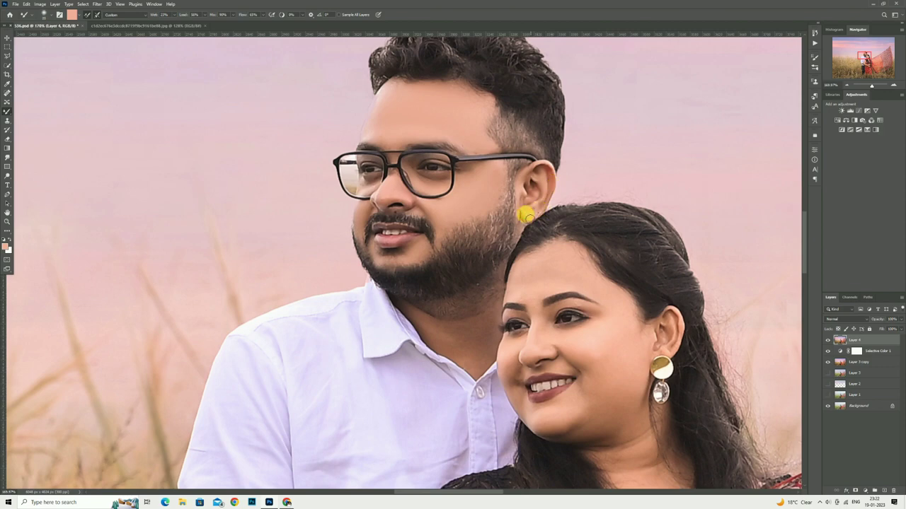
{"action": "scroll", "coordinate": [431, 269], "scroll_direction": "down", "scroll_amount": 4}
{"action": "scroll", "coordinate": [424, 269], "scroll_direction": "down", "scroll_amount": 4}
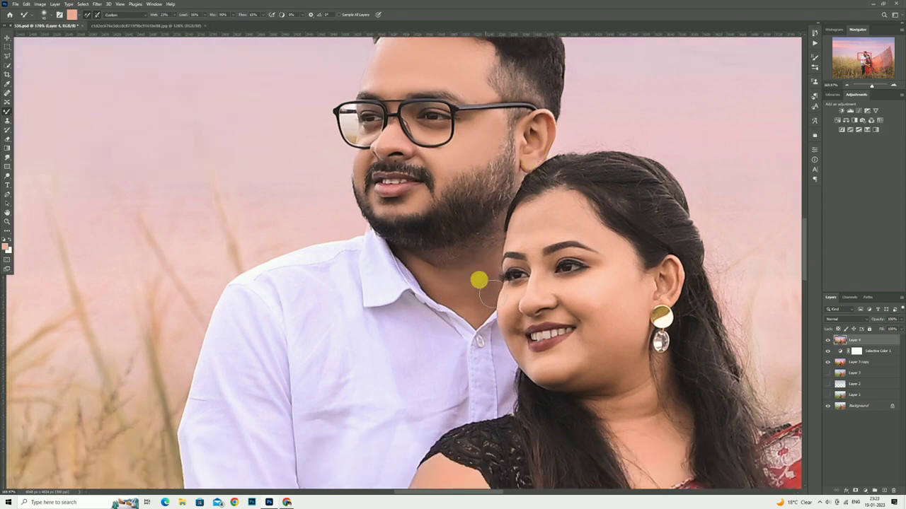
{"action": "scroll", "coordinate": [469, 307], "scroll_direction": "up", "scroll_amount": 2}
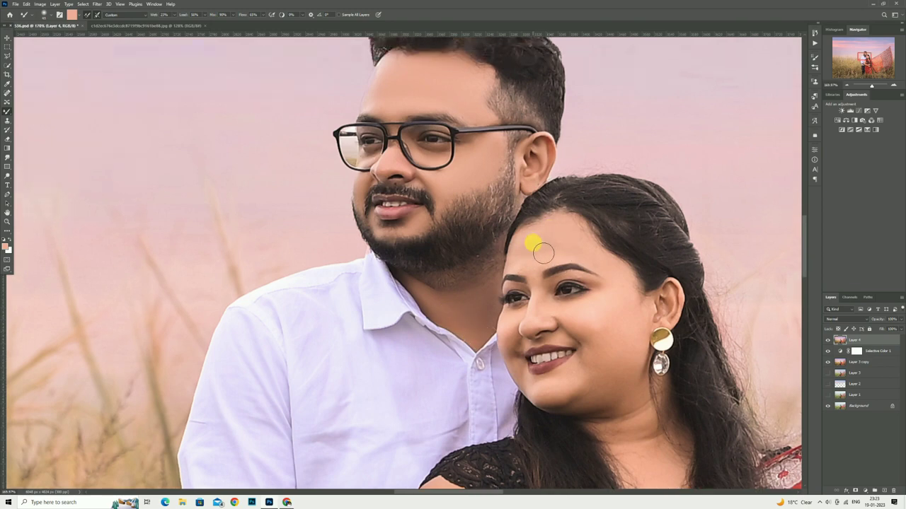
{"action": "scroll", "coordinate": [544, 255], "scroll_direction": "down", "scroll_amount": 2}
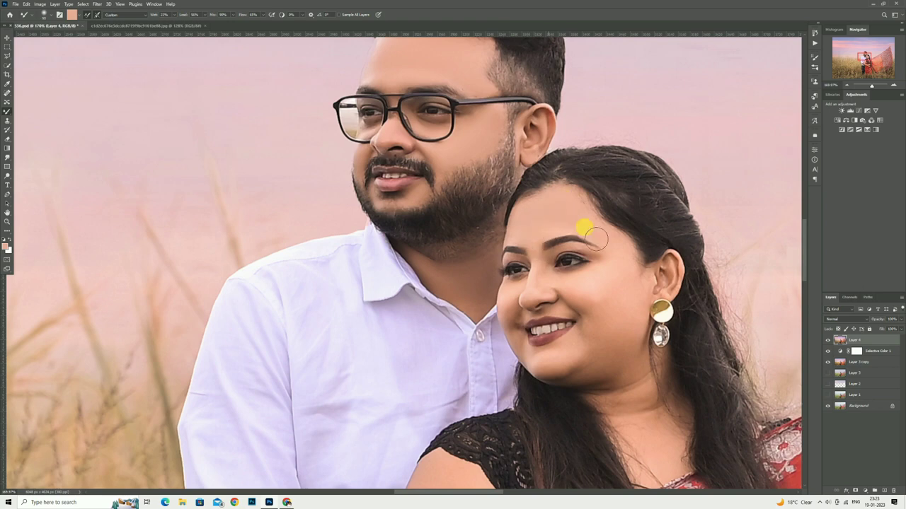
{"action": "scroll", "coordinate": [632, 280], "scroll_direction": "down", "scroll_amount": 2}
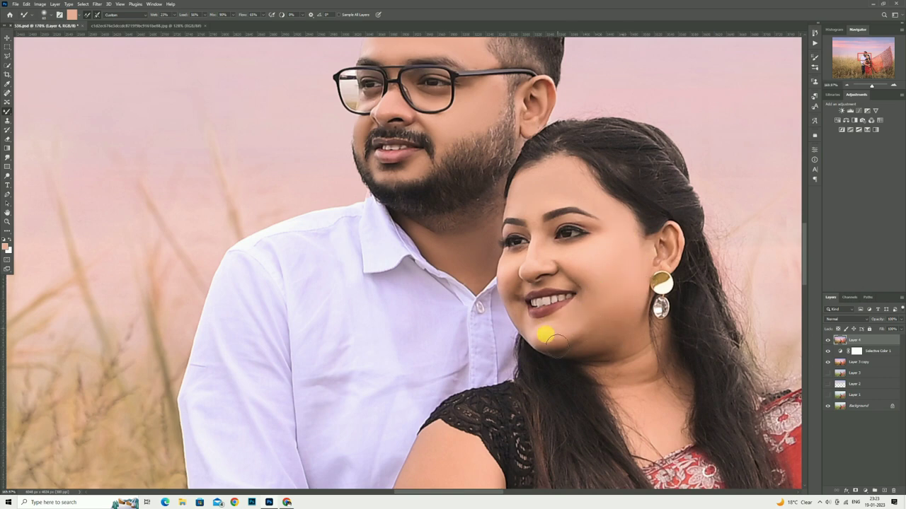
{"action": "scroll", "coordinate": [598, 285], "scroll_direction": "up", "scroll_amount": 2}
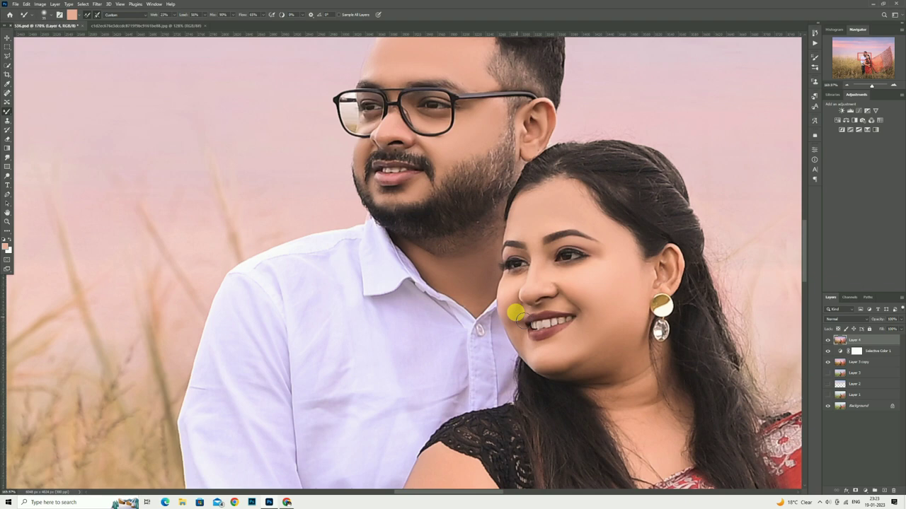
{"action": "scroll", "coordinate": [542, 346], "scroll_direction": "down", "scroll_amount": 1}
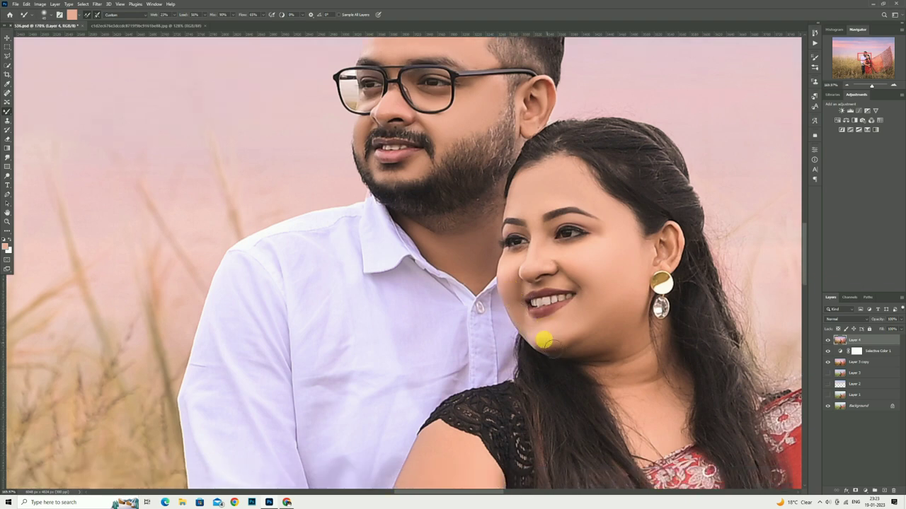
{"action": "scroll", "coordinate": [628, 323], "scroll_direction": "down", "scroll_amount": 1}
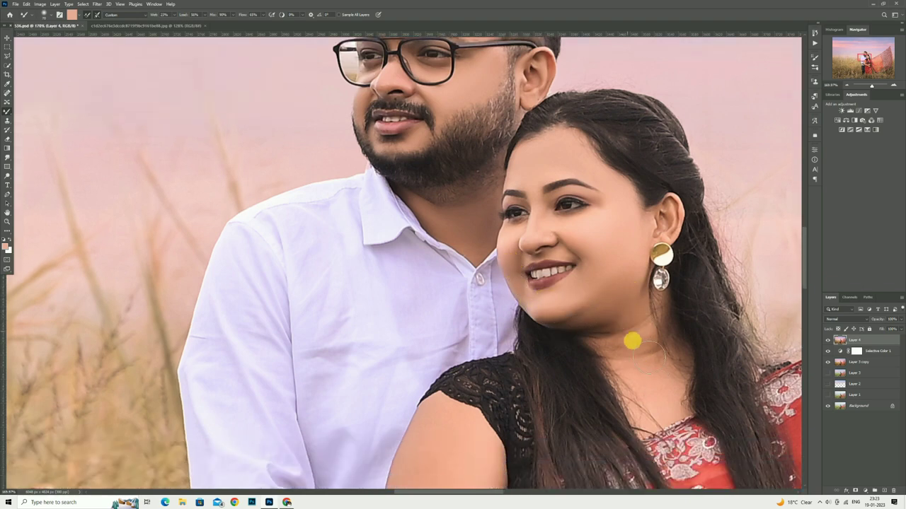
{"action": "scroll", "coordinate": [635, 251], "scroll_direction": "up", "scroll_amount": 1}
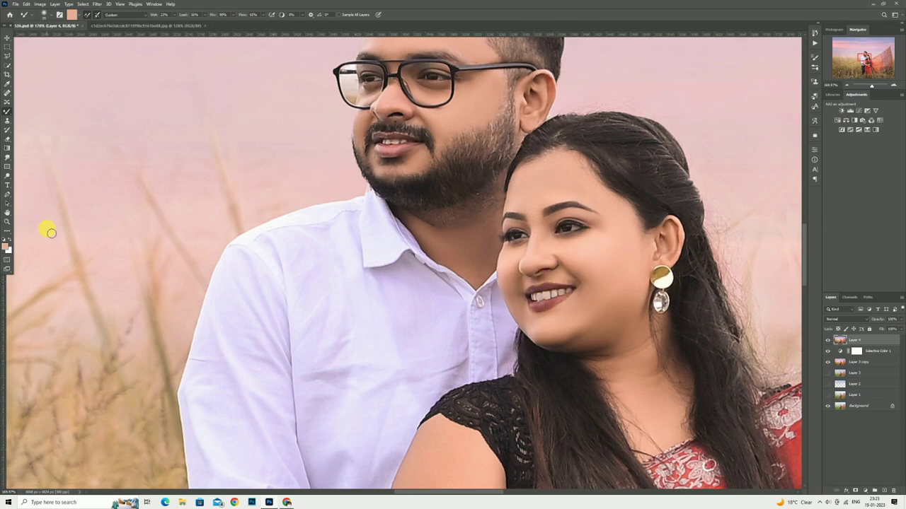
{"action": "left_click", "coordinate": [7, 227]}
Step: Zoom in on the arms and smooth the skin on the woman's upper arm
{"action": "right_click", "coordinate": [484, 202]}
{"action": "left_click", "coordinate": [495, 210]}
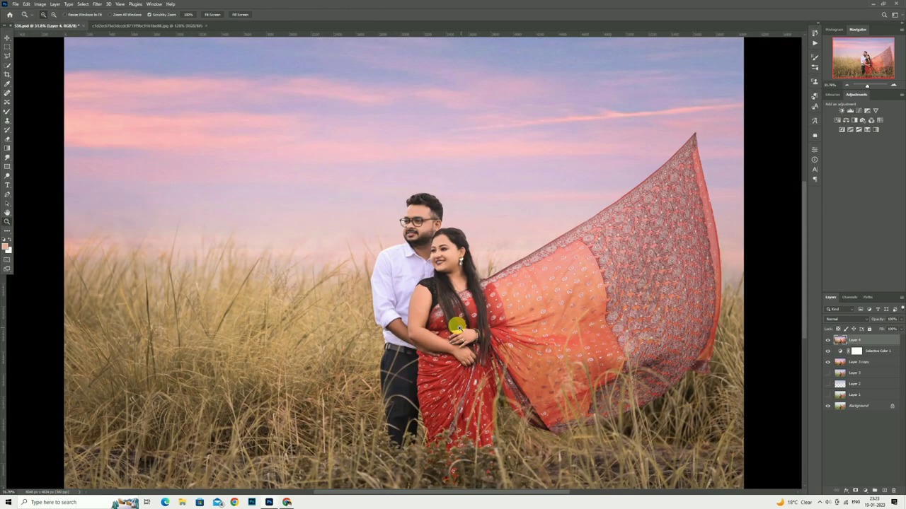
{"action": "left_click", "coordinate": [414, 340]}
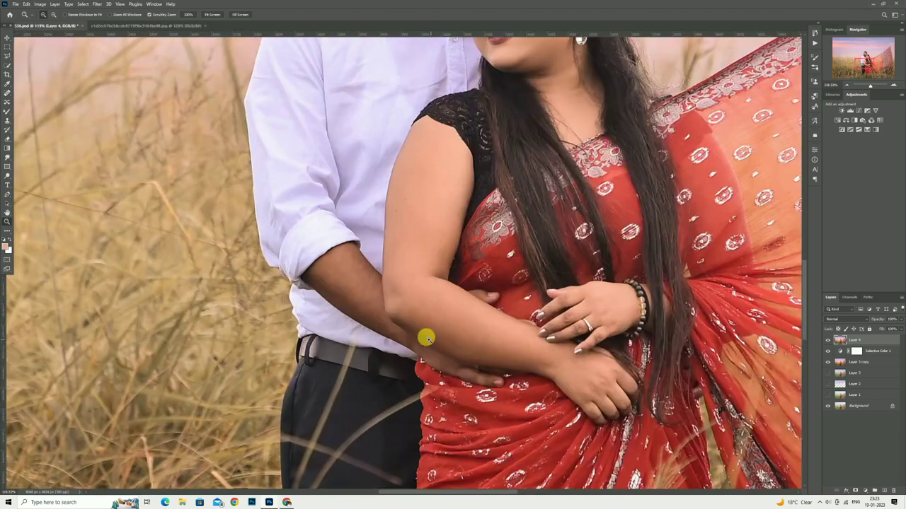
{"action": "key", "text": "b"}
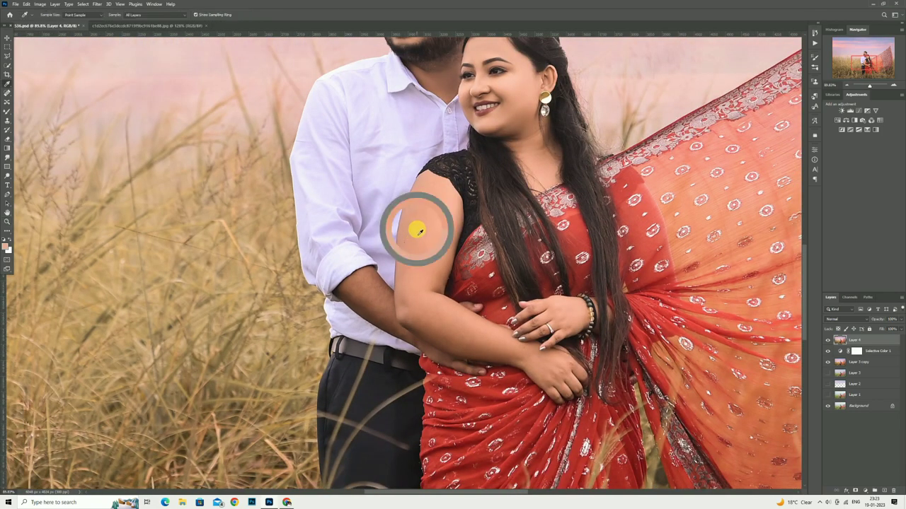
{"action": "scroll", "coordinate": [453, 202], "scroll_direction": "down", "scroll_amount": 2}
{"action": "mouse_move", "coordinate": [467, 193]}
{"action": "left_mouse_down"}
{"action": "mouse_move", "coordinate": [396, 187]}
{"action": "mouse_move", "coordinate": [428, 158]}
{"action": "mouse_move", "coordinate": [420, 191]}
{"action": "mouse_move", "coordinate": [429, 214]}
{"action": "mouse_move", "coordinate": [437, 194]}
{"action": "mouse_move", "coordinate": [462, 200]}
{"action": "mouse_move", "coordinate": [435, 220]}
{"action": "mouse_move", "coordinate": [428, 283]}
{"action": "mouse_move", "coordinate": [495, 322]}
{"action": "mouse_move", "coordinate": [423, 295]}
{"action": "mouse_move", "coordinate": [495, 327]}
{"action": "mouse_move", "coordinate": [522, 327]}
{"action": "mouse_move", "coordinate": [441, 284]}
{"action": "mouse_move", "coordinate": [529, 325]}
{"action": "mouse_move", "coordinate": [547, 348]}
{"action": "mouse_move", "coordinate": [569, 348]}
{"action": "mouse_move", "coordinate": [548, 354]}
{"action": "left_mouse_up"}
Step: Smooth the skin along the man's forearm, then fit the photo on screen
{"action": "left_click", "coordinate": [338, 281]}
{"action": "mouse_move", "coordinate": [356, 267]}
{"action": "left_mouse_down"}
{"action": "mouse_move", "coordinate": [362, 252]}
{"action": "mouse_move", "coordinate": [389, 291]}
{"action": "mouse_move", "coordinate": [354, 253]}
{"action": "mouse_move", "coordinate": [373, 259]}
{"action": "mouse_move", "coordinate": [351, 257]}
{"action": "mouse_move", "coordinate": [436, 328]}
{"action": "mouse_move", "coordinate": [557, 303]}
{"action": "mouse_move", "coordinate": [578, 283]}
{"action": "mouse_move", "coordinate": [573, 297]}
{"action": "mouse_move", "coordinate": [544, 293]}
{"action": "mouse_move", "coordinate": [536, 276]}
{"action": "mouse_move", "coordinate": [523, 286]}
{"action": "mouse_move", "coordinate": [551, 296]}
{"action": "mouse_move", "coordinate": [581, 283]}
{"action": "mouse_move", "coordinate": [499, 303]}
{"action": "left_mouse_up"}
{"action": "left_click", "coordinate": [7, 220]}
{"action": "key", "text": "ctrl+0"}
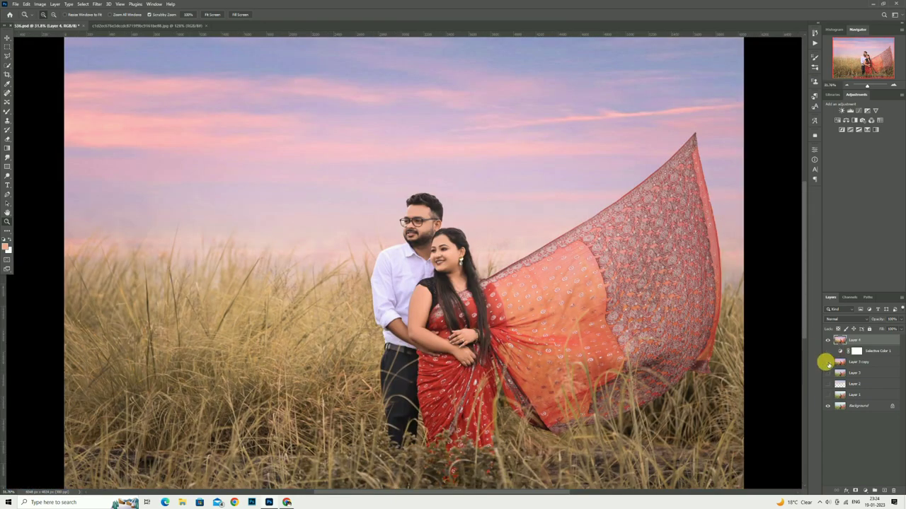
Step: Toggle Layer 4's visibility to compare the retouch with the original
{"action": "left_click", "coordinate": [827, 340]}
{"action": "left_click", "coordinate": [828, 341]}
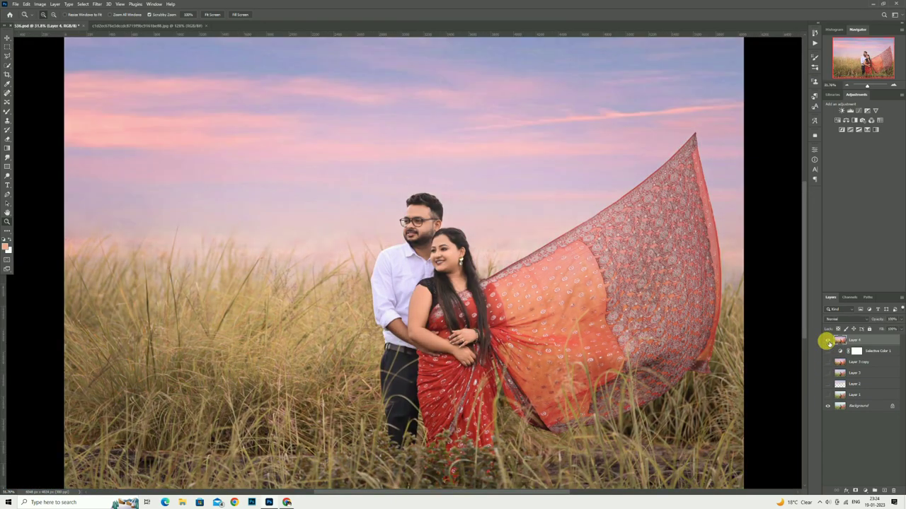
{"action": "left_click", "coordinate": [827, 340]}
{"action": "left_click", "coordinate": [827, 340]}
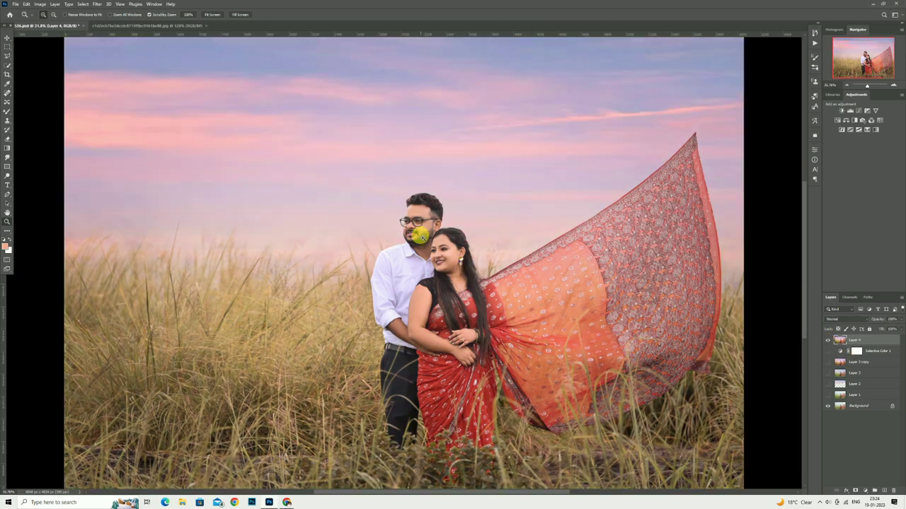
Step: Inspect the couple up close, fit the photo, and duplicate Layer 4
{"action": "left_click", "coordinate": [421, 237]}
{"action": "key", "text": "ctrl+0"}
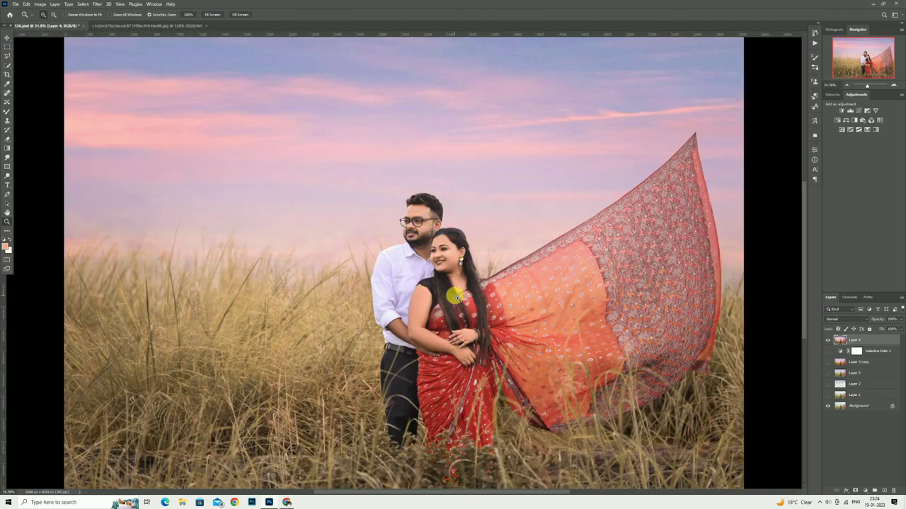
{"action": "left_click", "coordinate": [457, 298]}
{"action": "right_click", "coordinate": [457, 230]}
{"action": "left_click", "coordinate": [469, 241]}
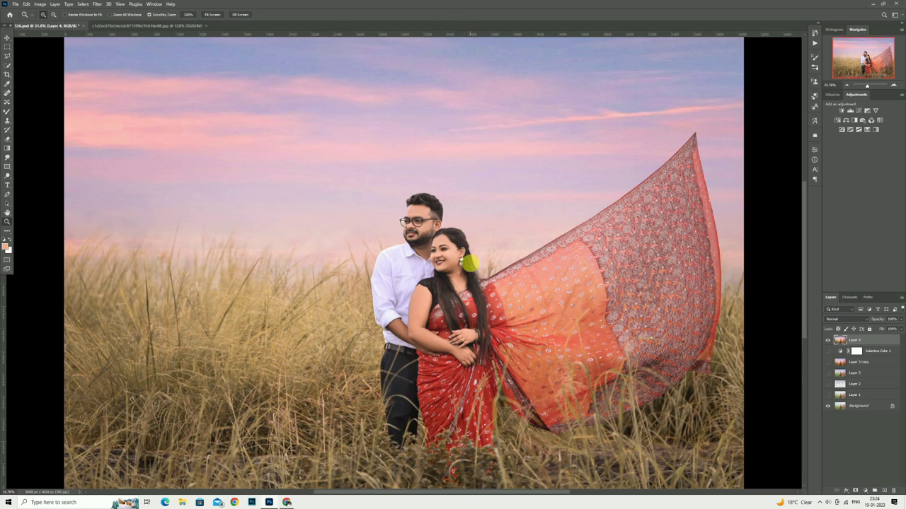
{"action": "key", "text": "ctrl+j"}
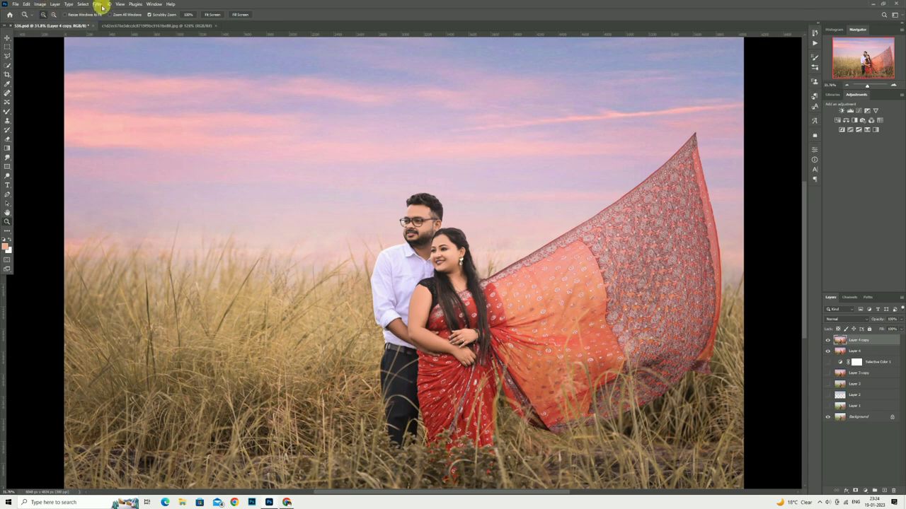
Step: Apply a Gaussian Blur to the Layer 4 copy
{"action": "left_click", "coordinate": [101, 5]}
{"action": "mouse_move", "coordinate": [124, 94]}
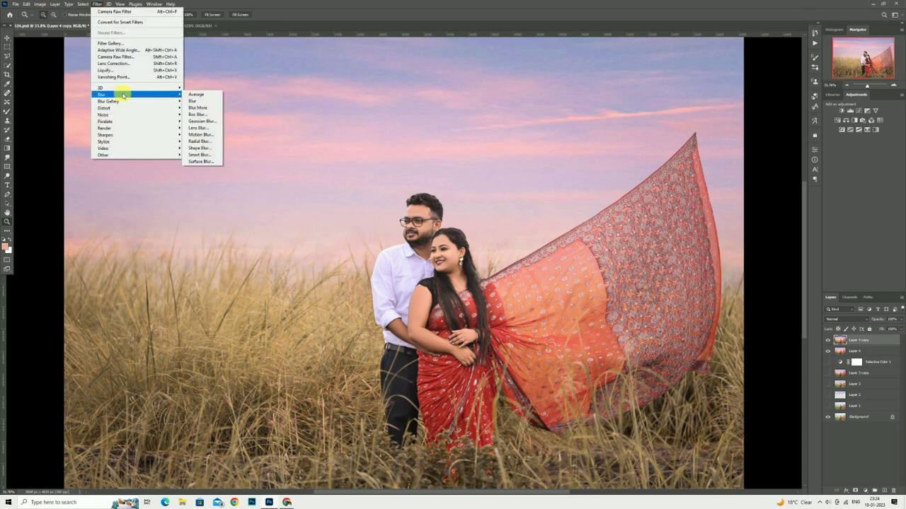
{"action": "left_click", "coordinate": [196, 121]}
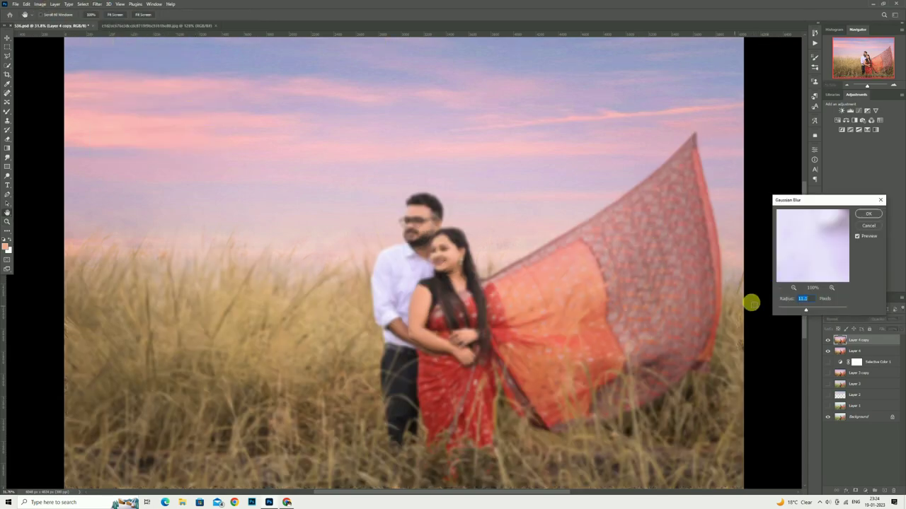
{"action": "left_click", "coordinate": [869, 214]}
Step: Erase the blur from the woman and her sari on the Layer 4 copy
{"action": "key", "text": "z"}
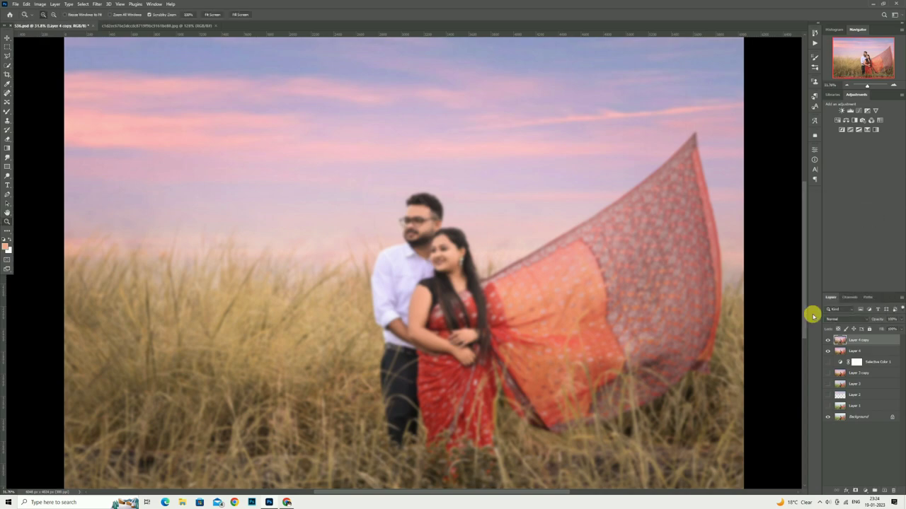
{"action": "left_click", "coordinate": [398, 231]}
{"action": "right_click", "coordinate": [441, 217]}
{"action": "left_click", "coordinate": [453, 228]}
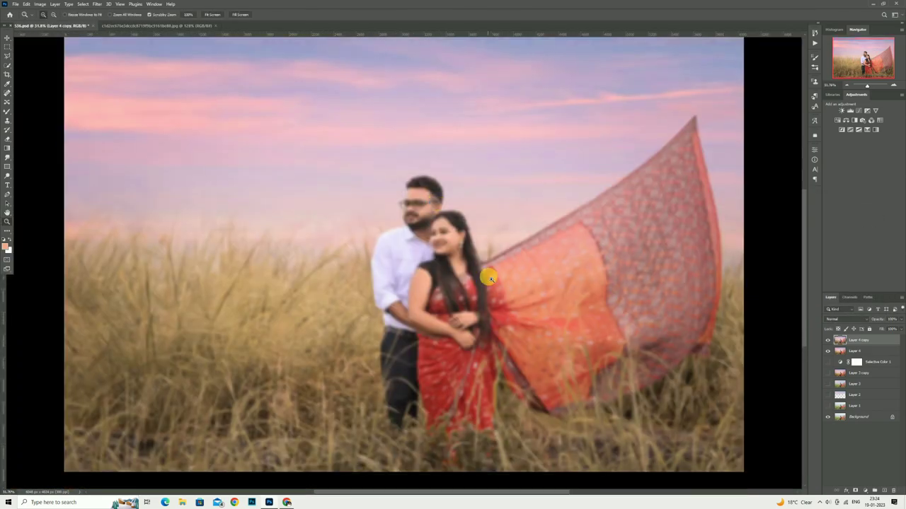
{"action": "left_click", "coordinate": [697, 300]}
{"action": "left_click", "coordinate": [7, 139]}
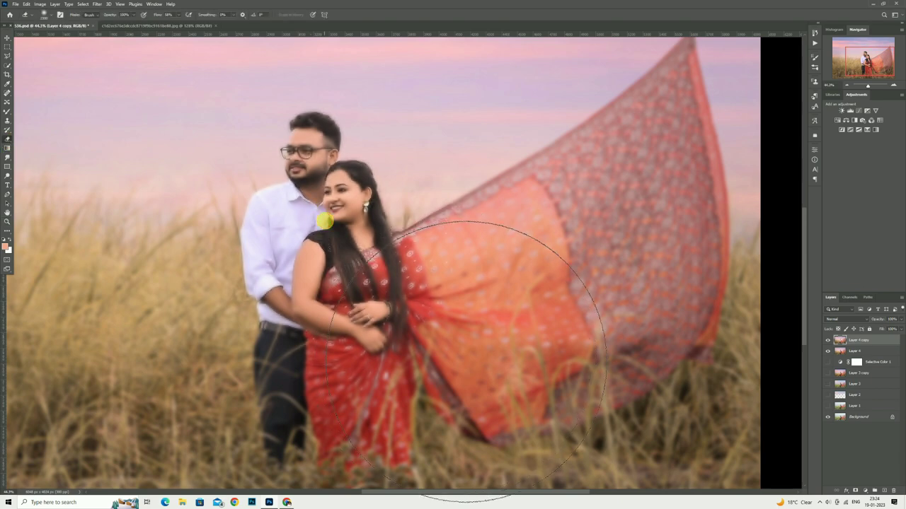
{"action": "mouse_move", "coordinate": [313, 259]}
{"action": "left_mouse_down"}
{"action": "mouse_move", "coordinate": [429, 303]}
{"action": "mouse_move", "coordinate": [675, 178]}
{"action": "mouse_move", "coordinate": [148, 275]}
{"action": "left_mouse_up"}
{"action": "left_click", "coordinate": [7, 221]}
{"action": "left_click_drag", "start_coordinate": [394, 166], "coordinate": [388, 167]}
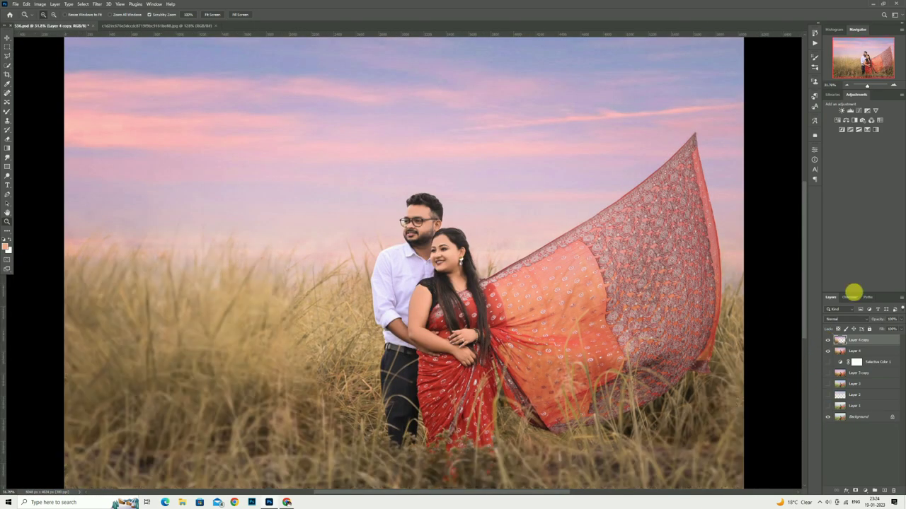
Step: Set Layer 4 copy to 83% opacity and 70% fill, then stamp visible layers into Layer 5
{"action": "left_click", "coordinate": [885, 330]}
{"action": "left_click", "coordinate": [837, 345]}
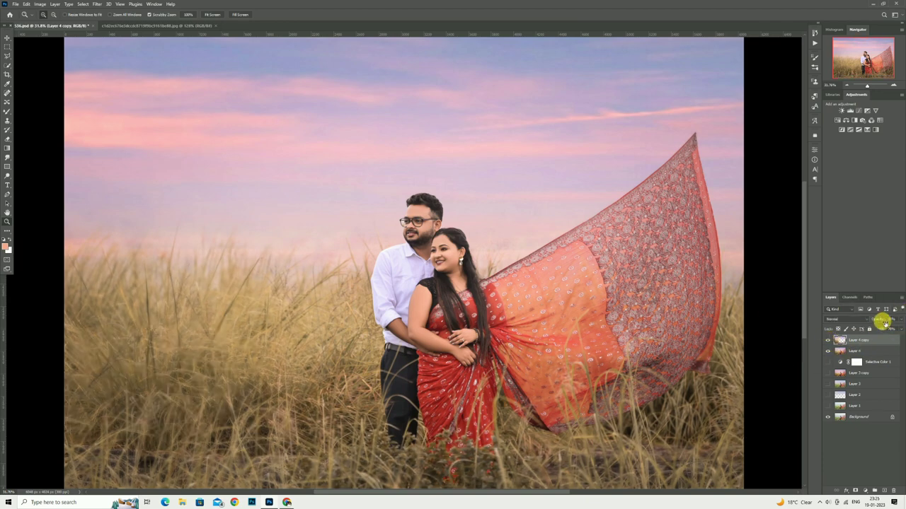
{"action": "left_click", "coordinate": [7, 139]}
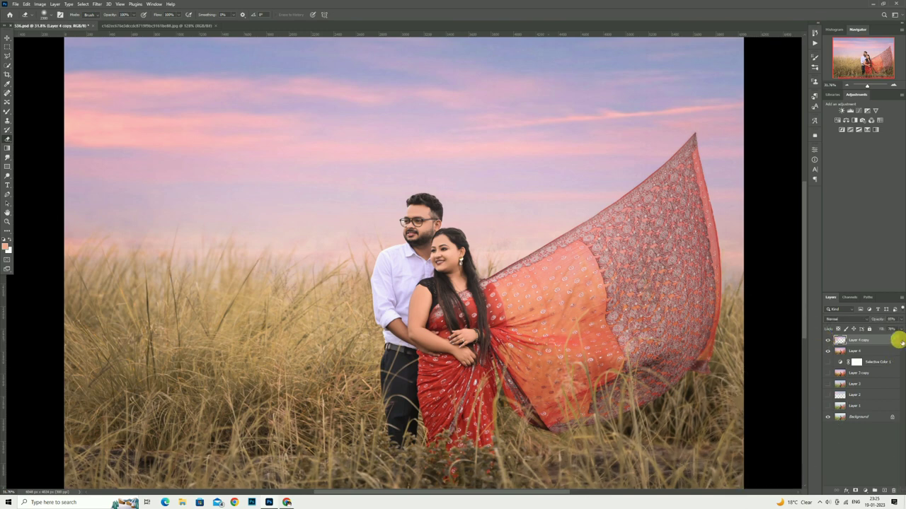
{"action": "key", "text": "ctrl+shift+alt+e"}
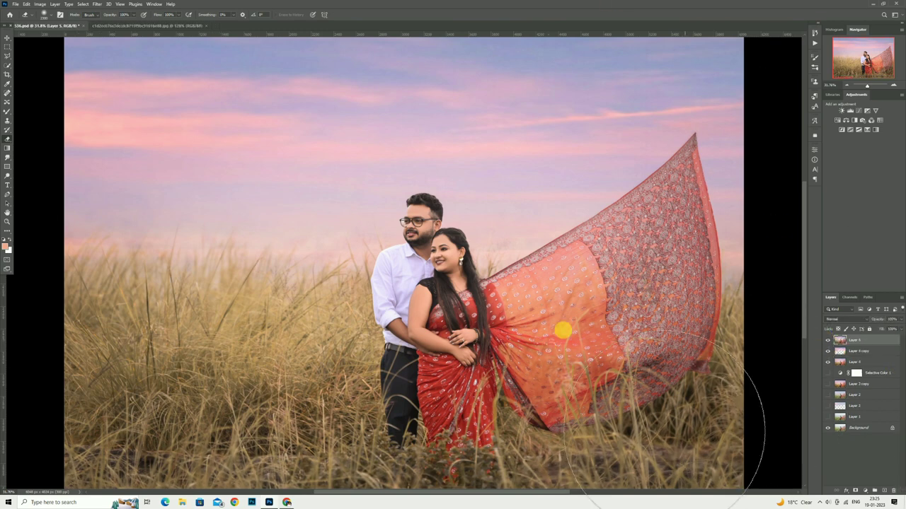
{"action": "left_click", "coordinate": [96, 4]}
{"action": "left_click", "coordinate": [128, 54]}
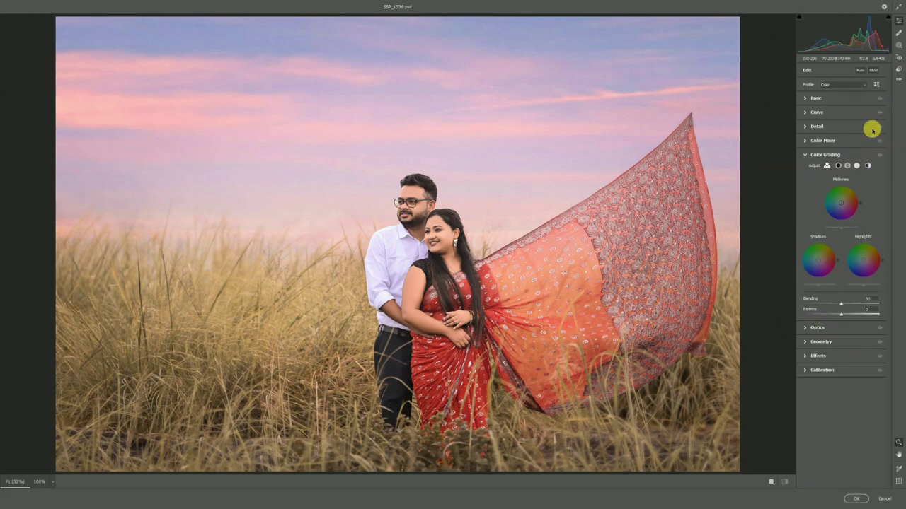
Step: In Color Mixer saturation, boost the yellows and set greens to +33 and blues to +28
{"action": "left_click", "coordinate": [822, 141]}
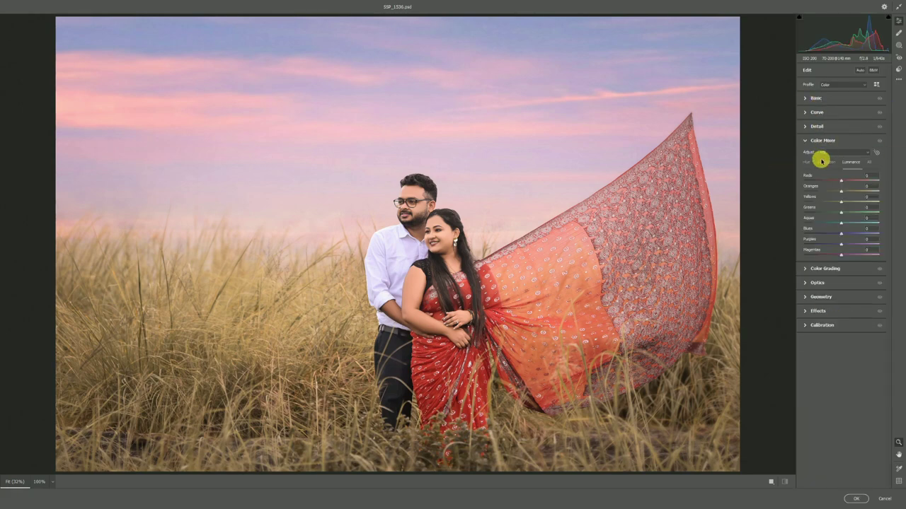
{"action": "left_click", "coordinate": [825, 162]}
{"action": "left_click_drag", "start_coordinate": [849, 199], "coordinate": [866, 199]}
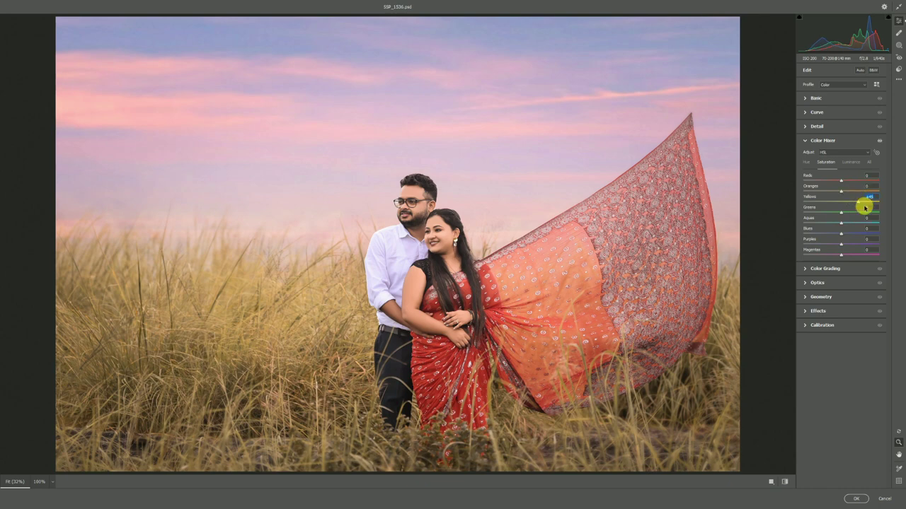
{"action": "mouse_move", "coordinate": [864, 218]}
{"action": "left_mouse_down"}
{"action": "mouse_move", "coordinate": [854, 217]}
{"action": "mouse_move", "coordinate": [857, 237]}
{"action": "left_mouse_up"}
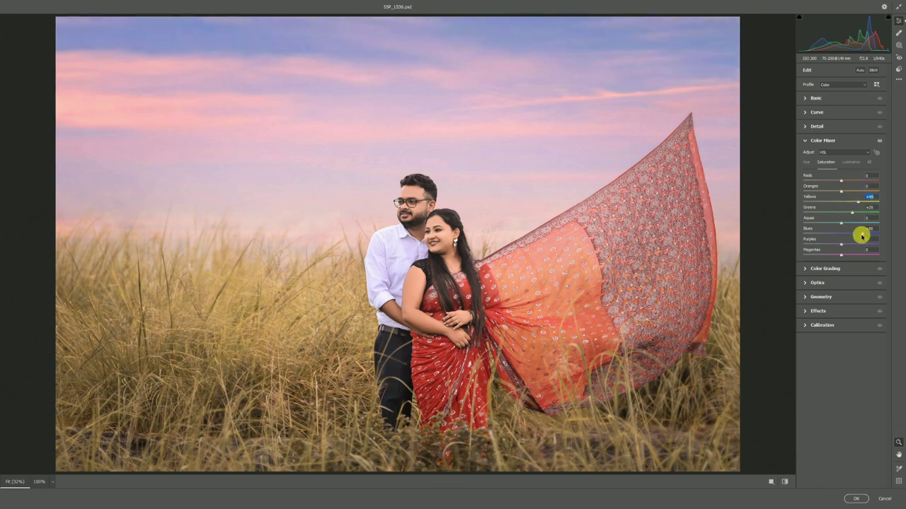
{"action": "mouse_move", "coordinate": [851, 235]}
{"action": "left_mouse_down"}
{"action": "mouse_move", "coordinate": [851, 255]}
{"action": "mouse_move", "coordinate": [845, 246]}
{"action": "left_mouse_up"}
{"action": "left_click", "coordinate": [861, 255]}
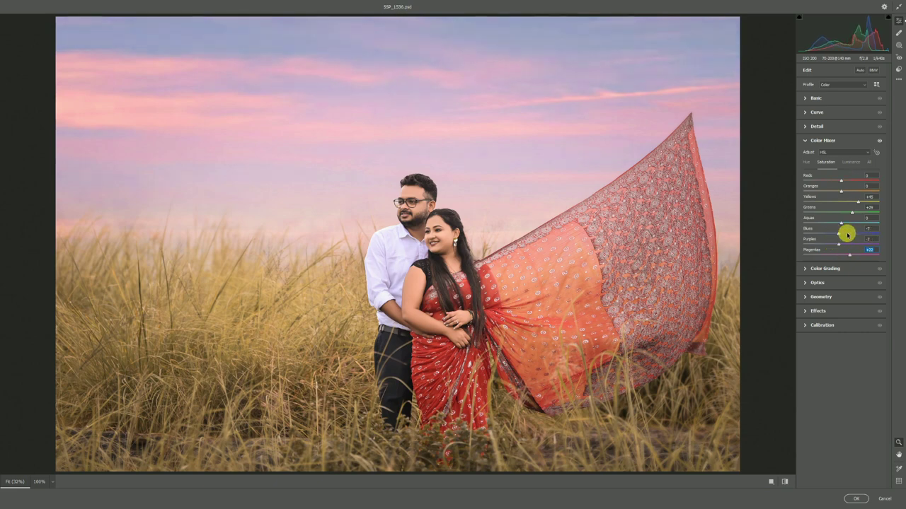
{"action": "left_click_drag", "start_coordinate": [845, 235], "coordinate": [851, 233]}
Step: In Basic, warm Temperature to +4 and lower Highlights to -19, then apply the Camera Raw edits
{"action": "left_click", "coordinate": [816, 95]}
{"action": "left_click", "coordinate": [819, 101]}
{"action": "left_click", "coordinate": [827, 105]}
{"action": "left_click_drag", "start_coordinate": [834, 125], "coordinate": [840, 128]}
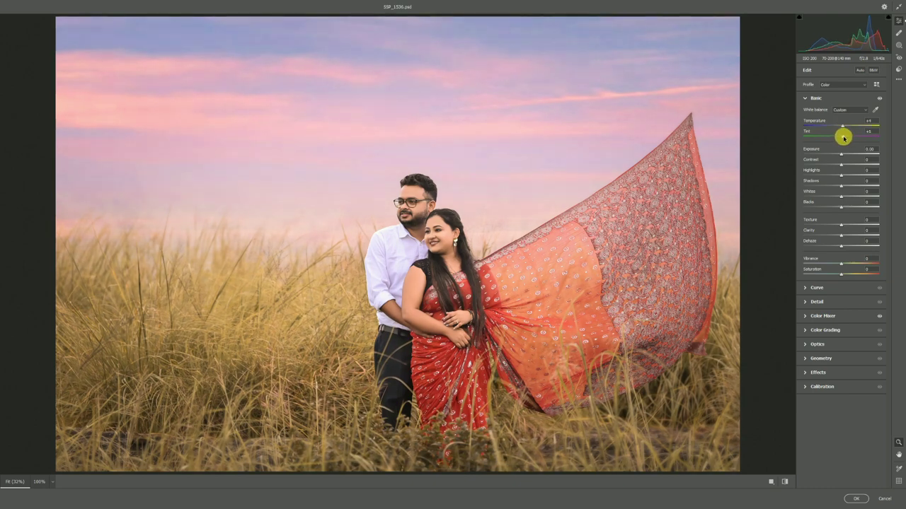
{"action": "left_click_drag", "start_coordinate": [839, 174], "coordinate": [849, 183]}
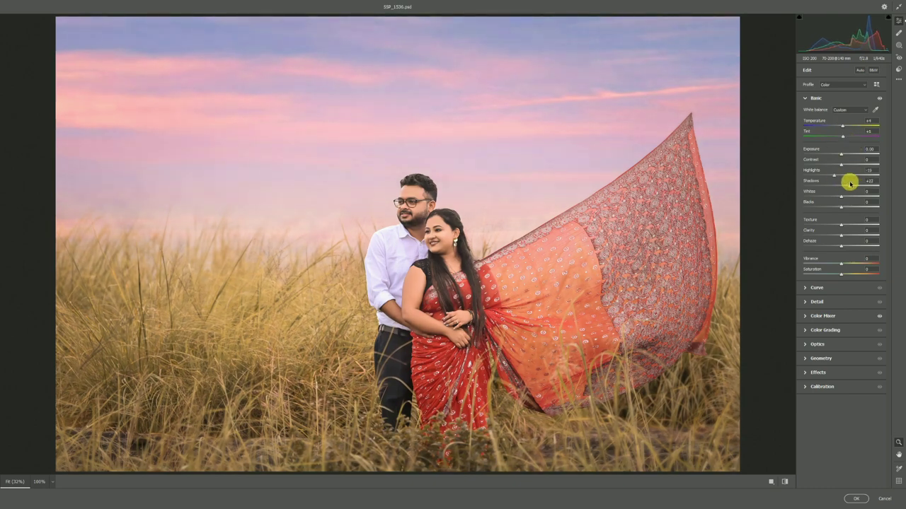
{"action": "left_click", "coordinate": [856, 498]}
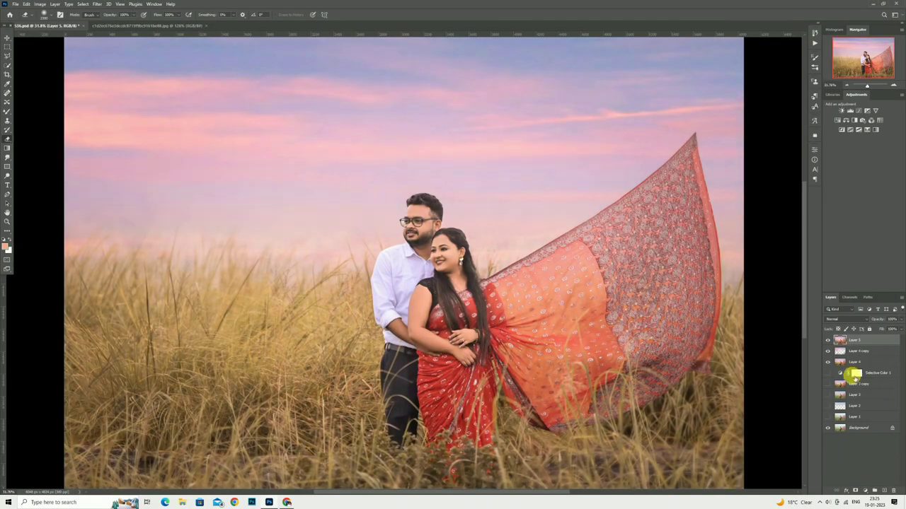
{"action": "left_click", "coordinate": [827, 340]}
{"action": "left_click", "coordinate": [827, 340]}
{"action": "left_click", "coordinate": [828, 341]}
{"action": "left_click", "coordinate": [828, 341]}
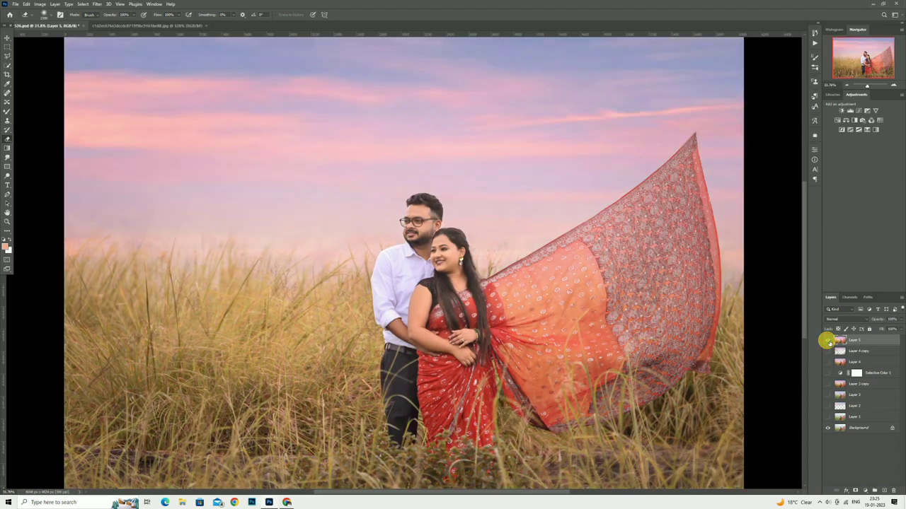